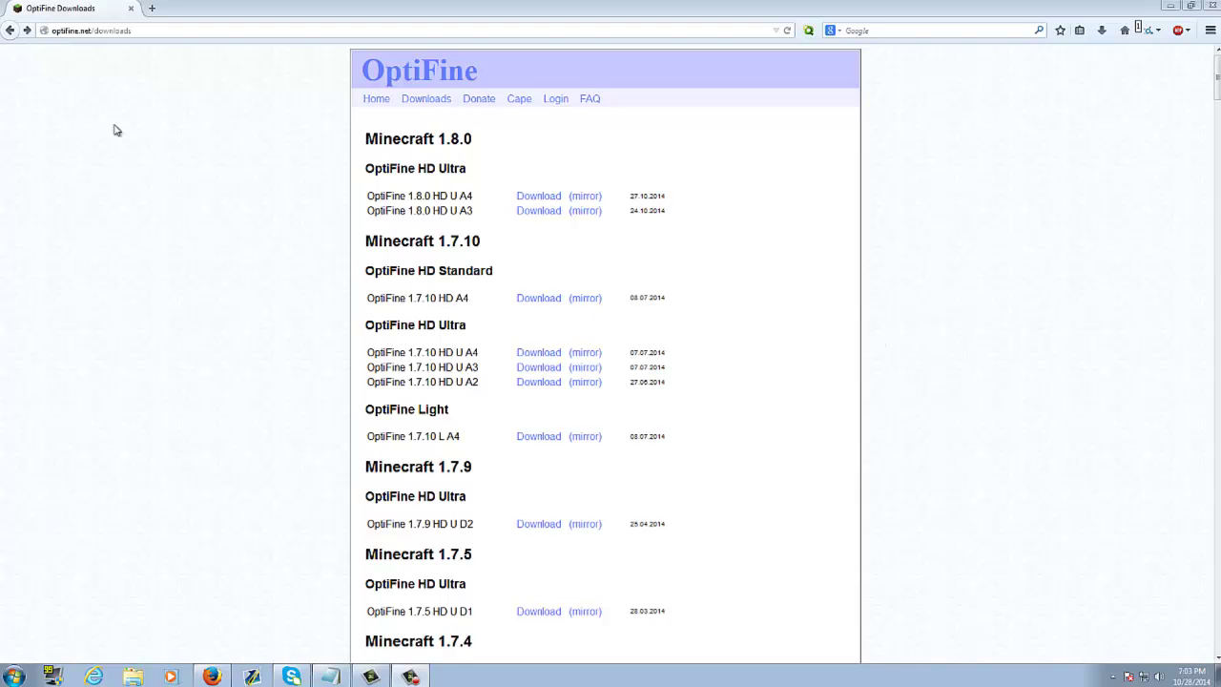
pyautogui.click(113, 32)
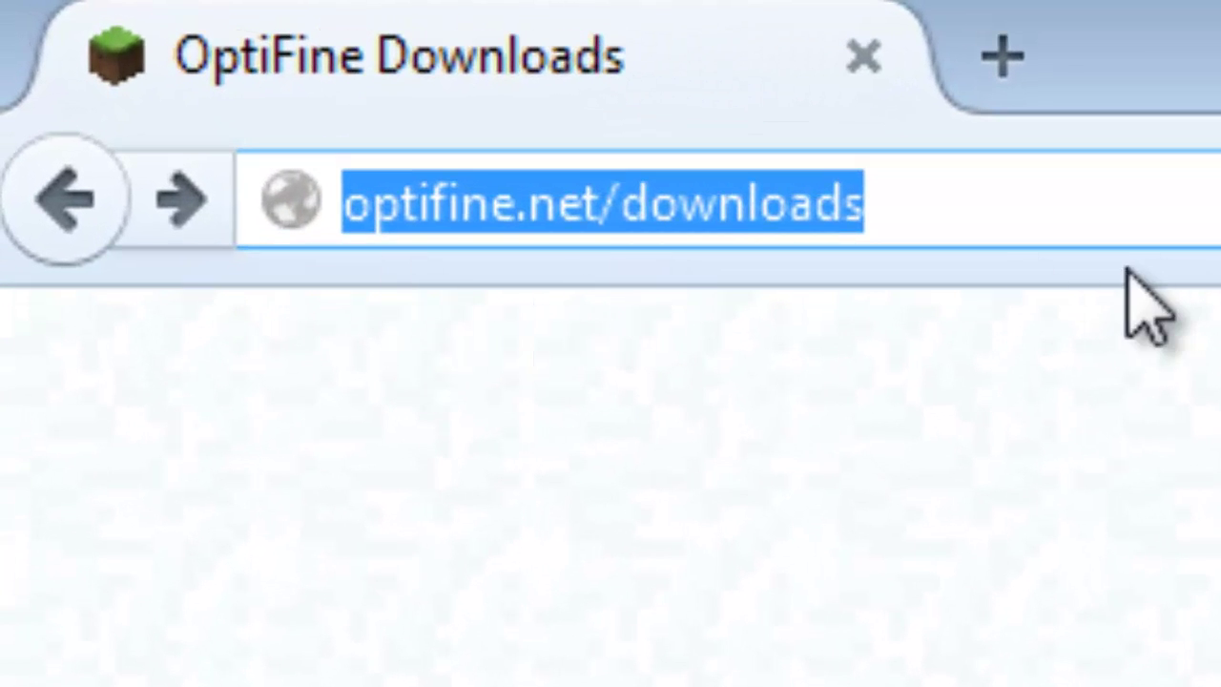
pyautogui.click(1103, 658)
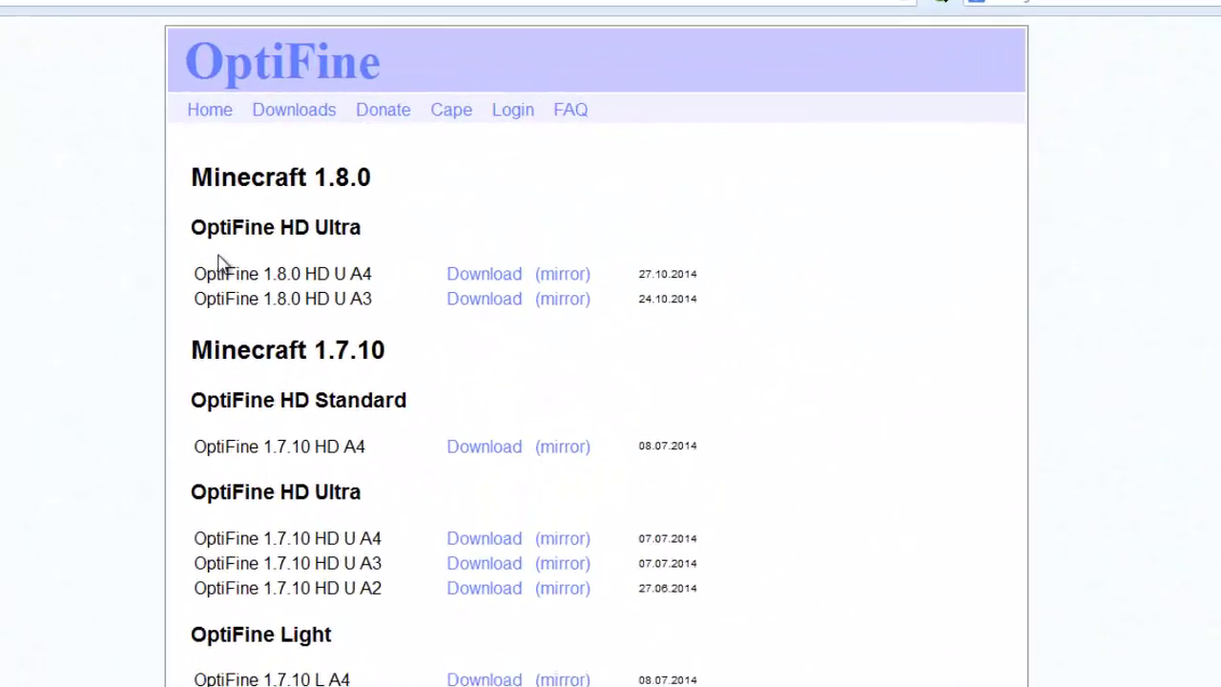
pyautogui.moveTo(366, 135); pyautogui.dragTo(639, 218)
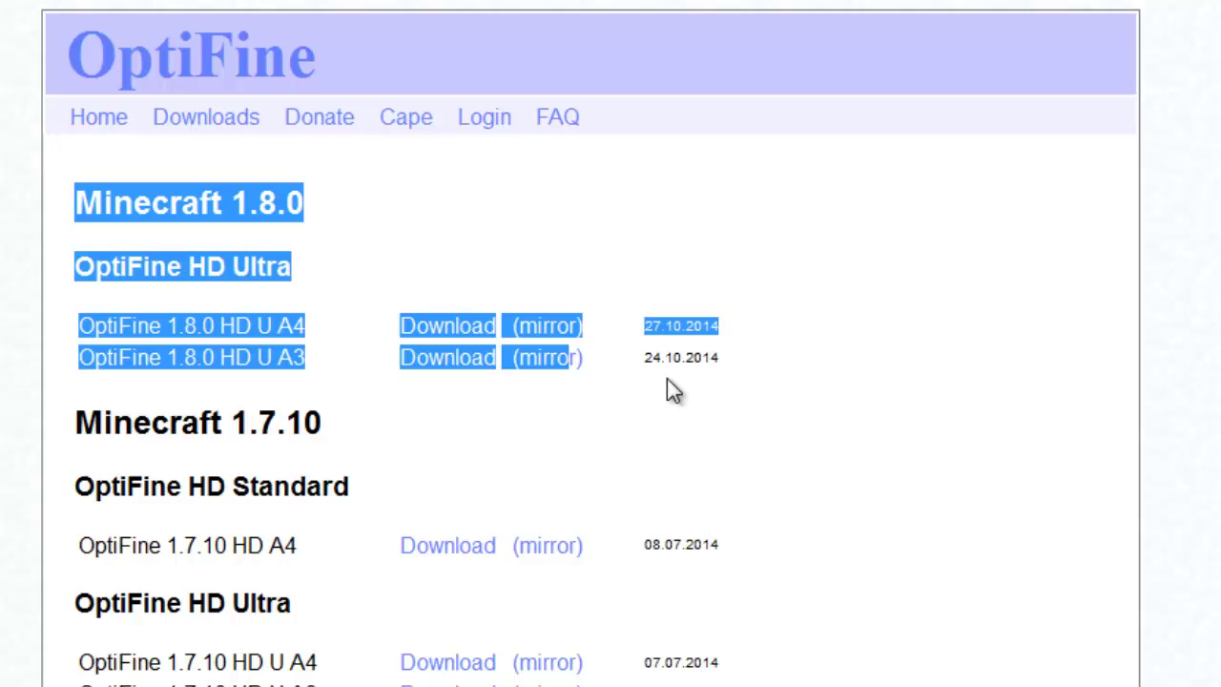
pyautogui.moveTo(668, 380); pyautogui.dragTo(810, 362)
pyautogui.click(810, 363)
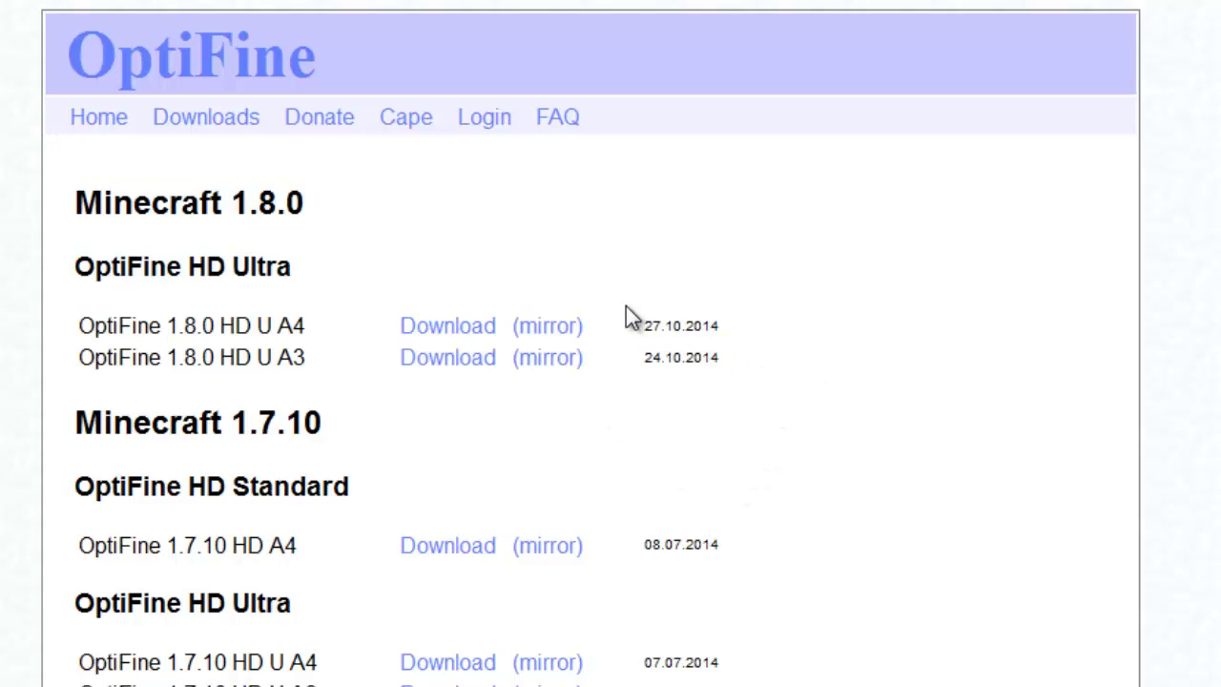
# Download the OptiFine 1.8.0 HD U A4 build for Minecraft 1.8.0 and save OptiFine_1.8.0_HD_U_A4.jar.
pyautogui.moveTo(95, 324); pyautogui.dragTo(337, 341)
pyautogui.click(258, 325)
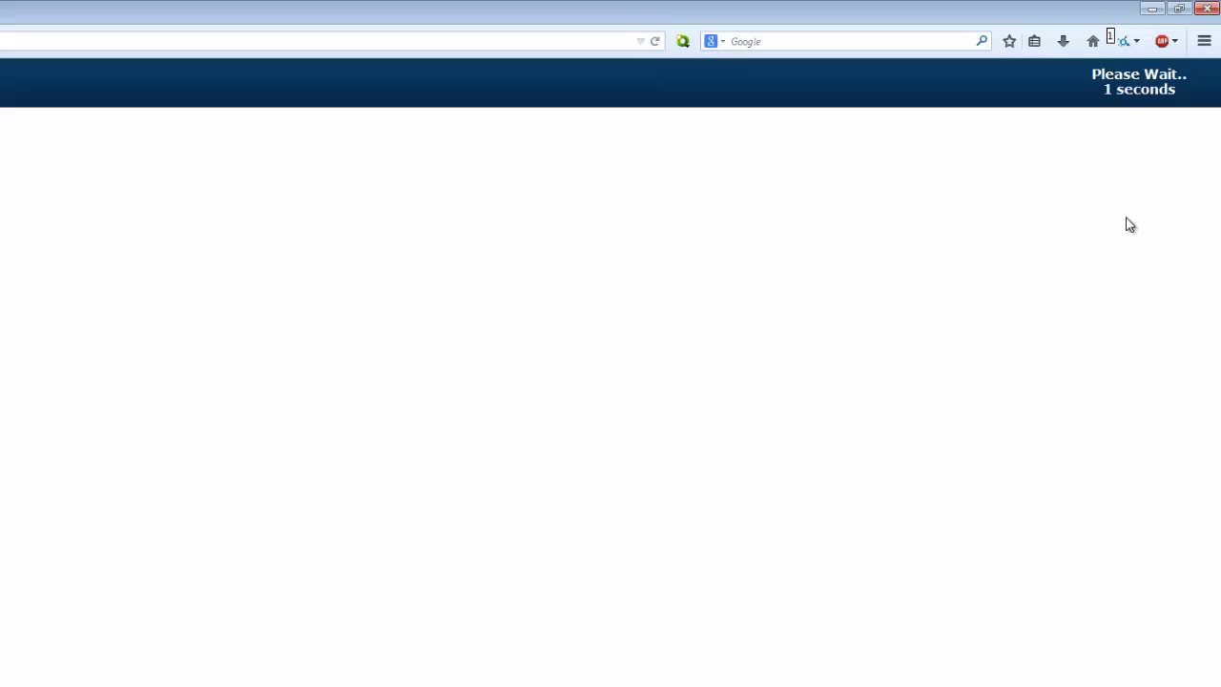
pyautogui.click(1107, 95)
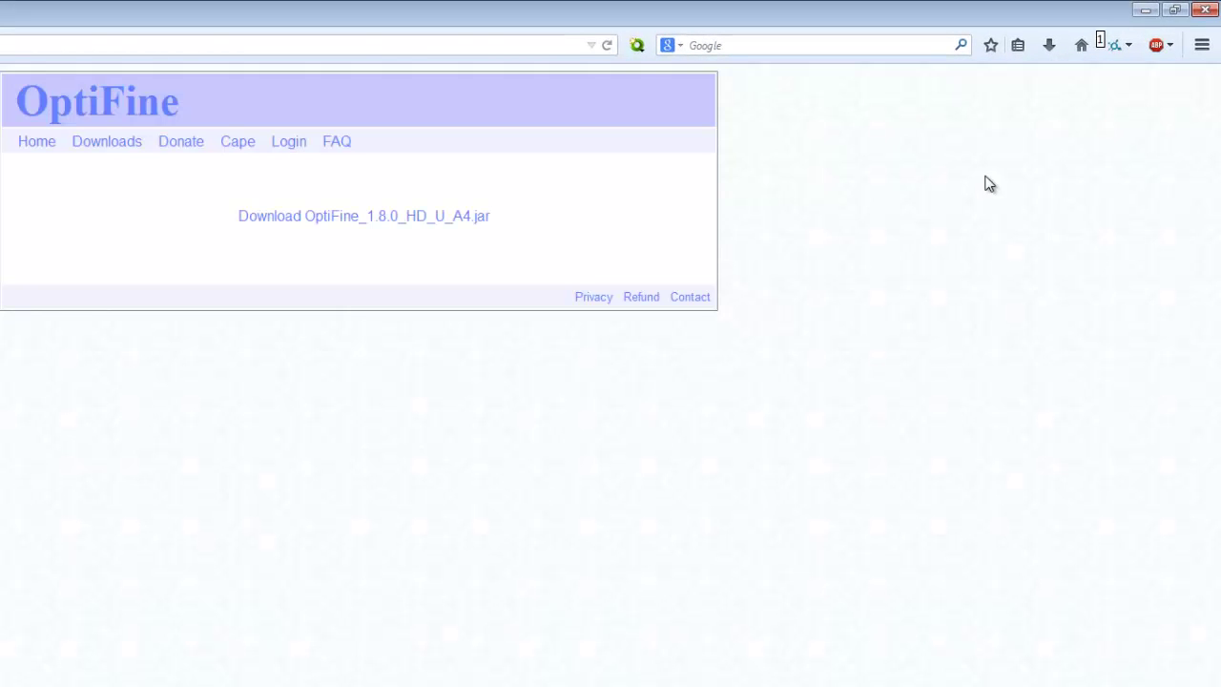
pyautogui.click(415, 229)
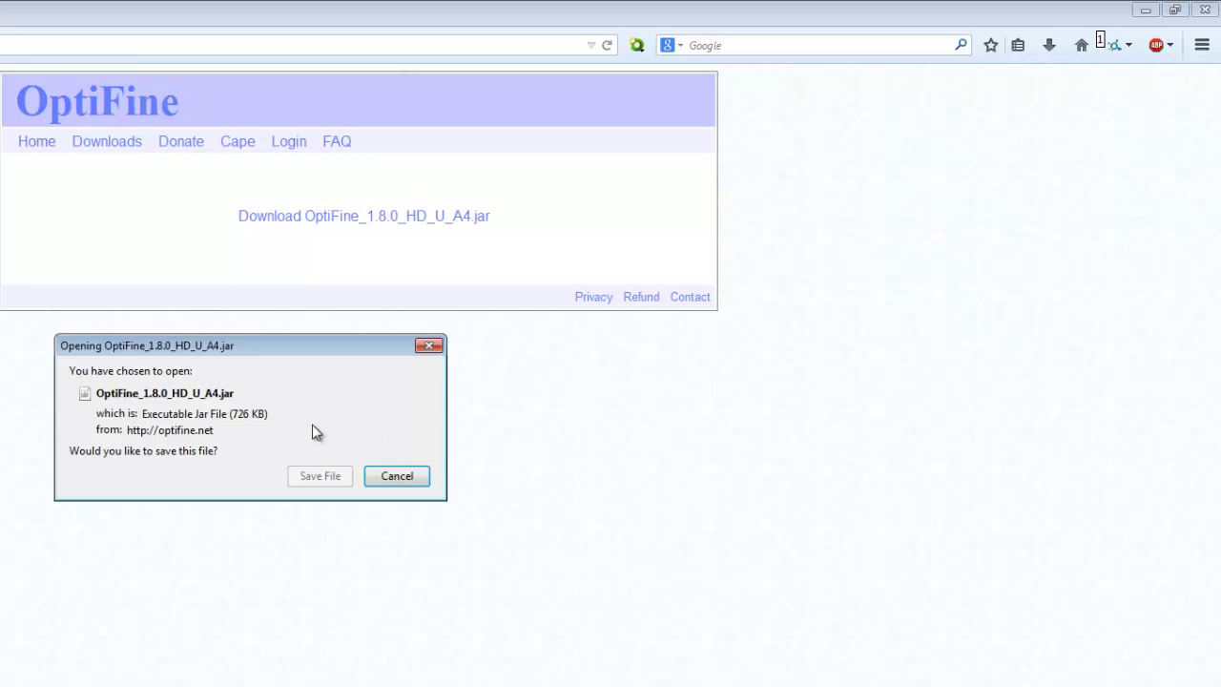
pyautogui.click(319, 475)
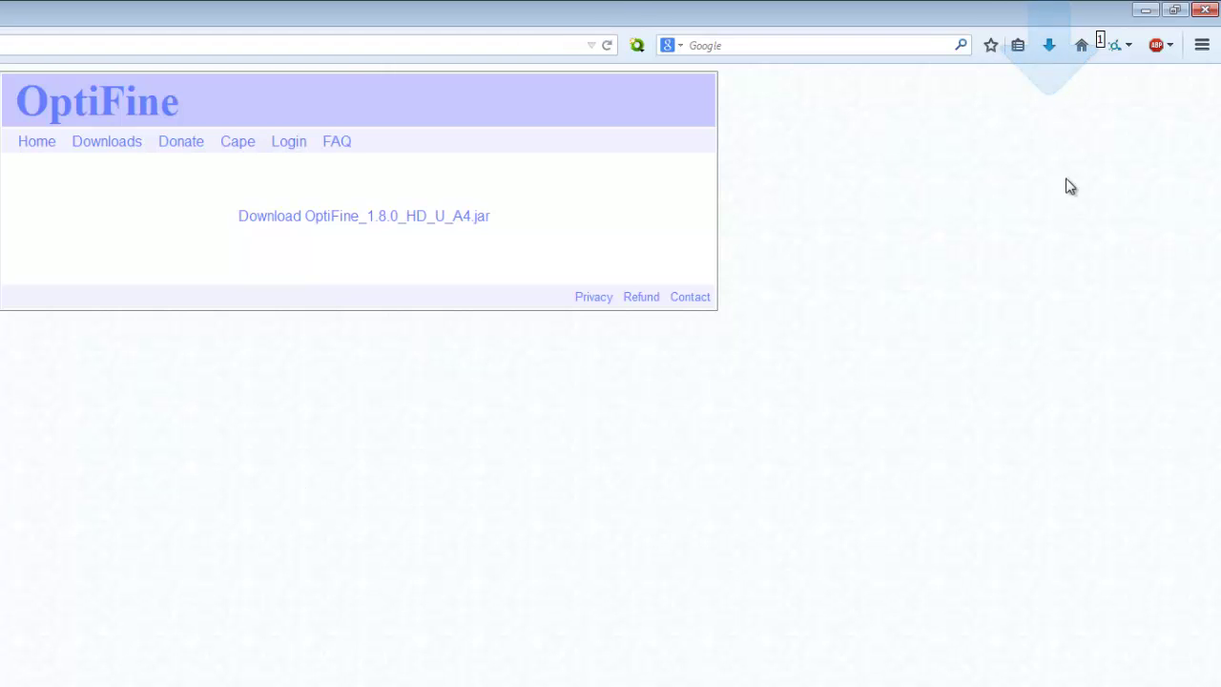
# Run the downloaded OptiFine jar and install OptiFine HD Ultra A4 for Minecraft 1.8.
pyautogui.click(1049, 48)
pyautogui.click(890, 111)
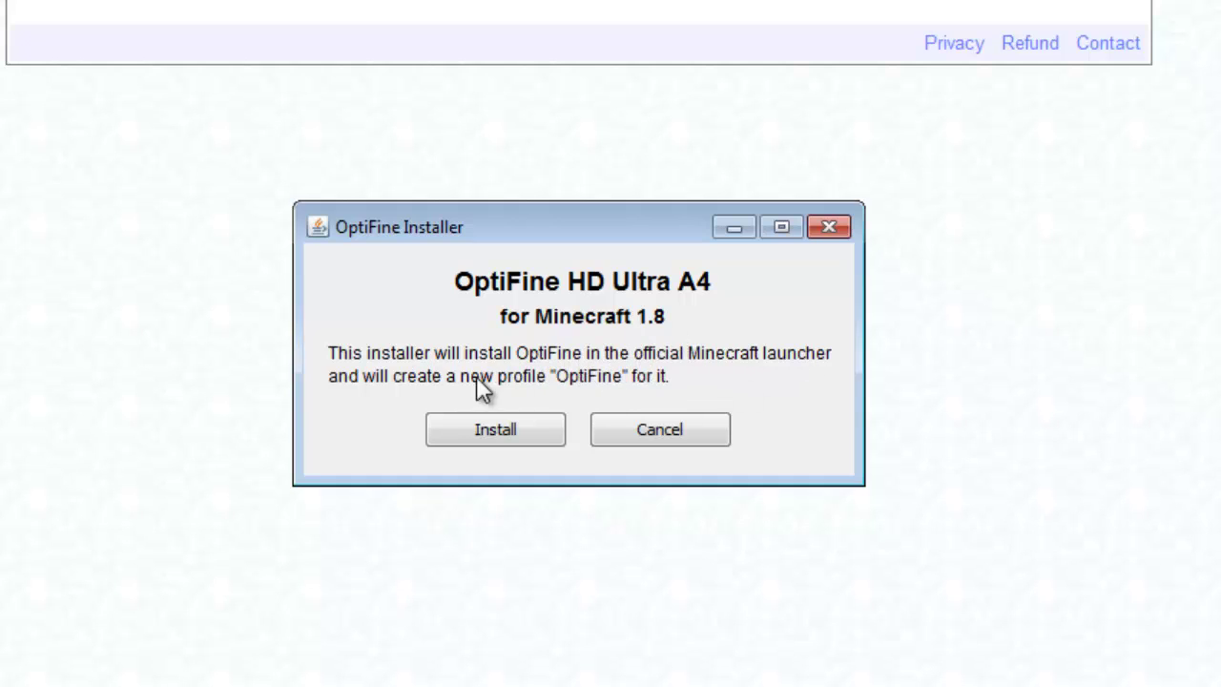
pyautogui.click(519, 438)
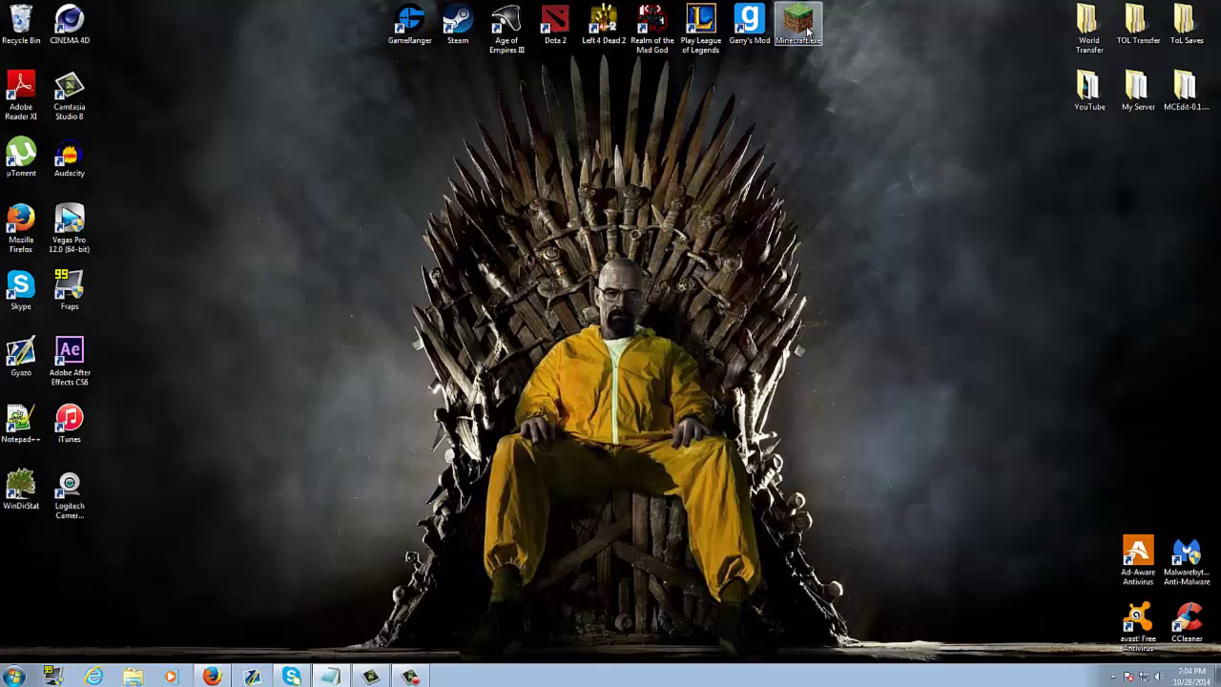
# Start the Minecraft launcher and select version release 1.8-OptiFine_HD_U_A4 in the OptiFine profile's settings.
pyautogui.doubleClick(807, 31)
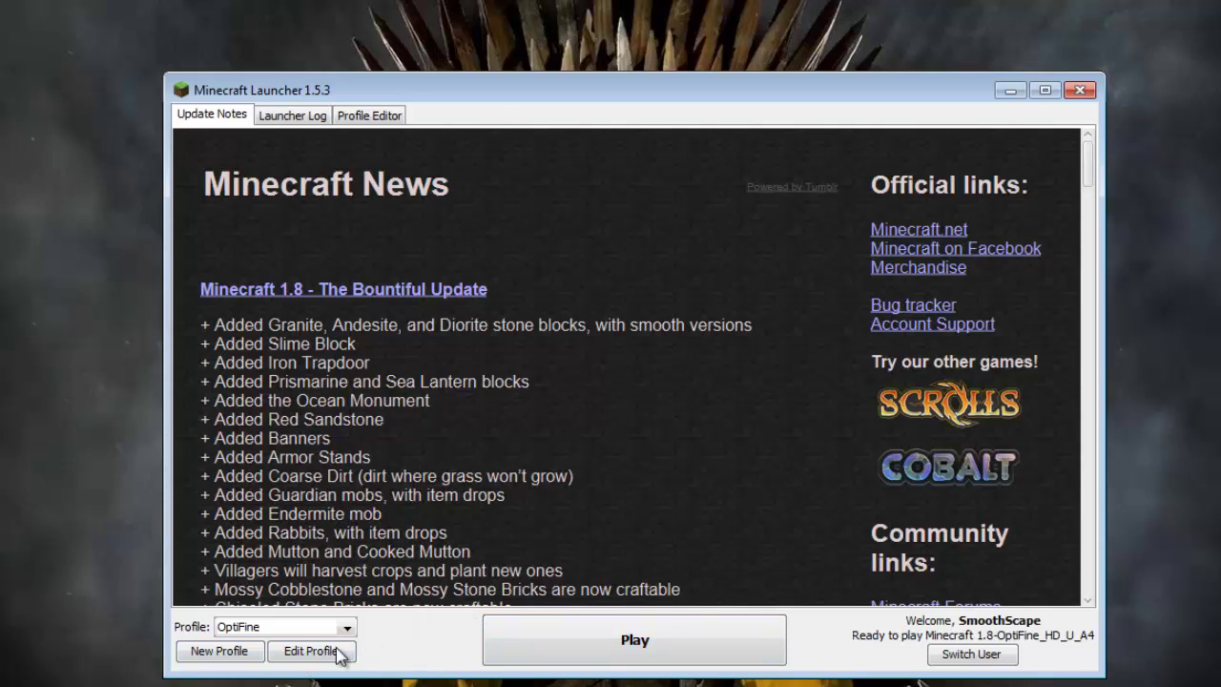
pyautogui.click(319, 654)
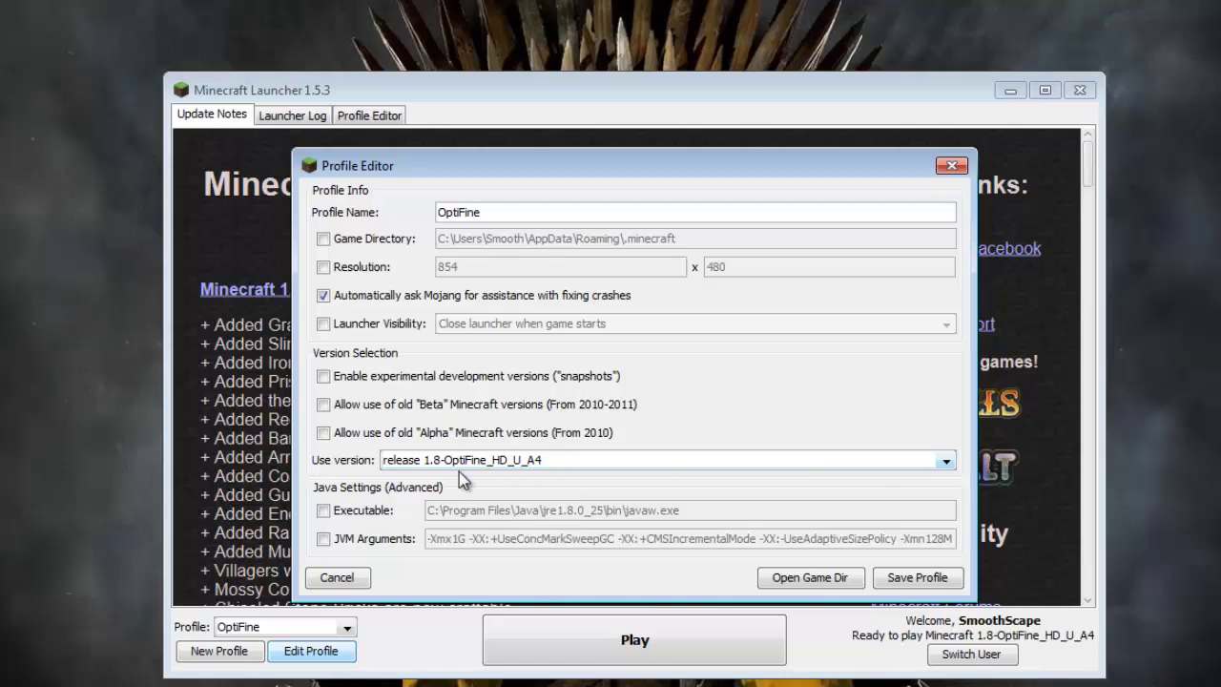
pyautogui.click(541, 461)
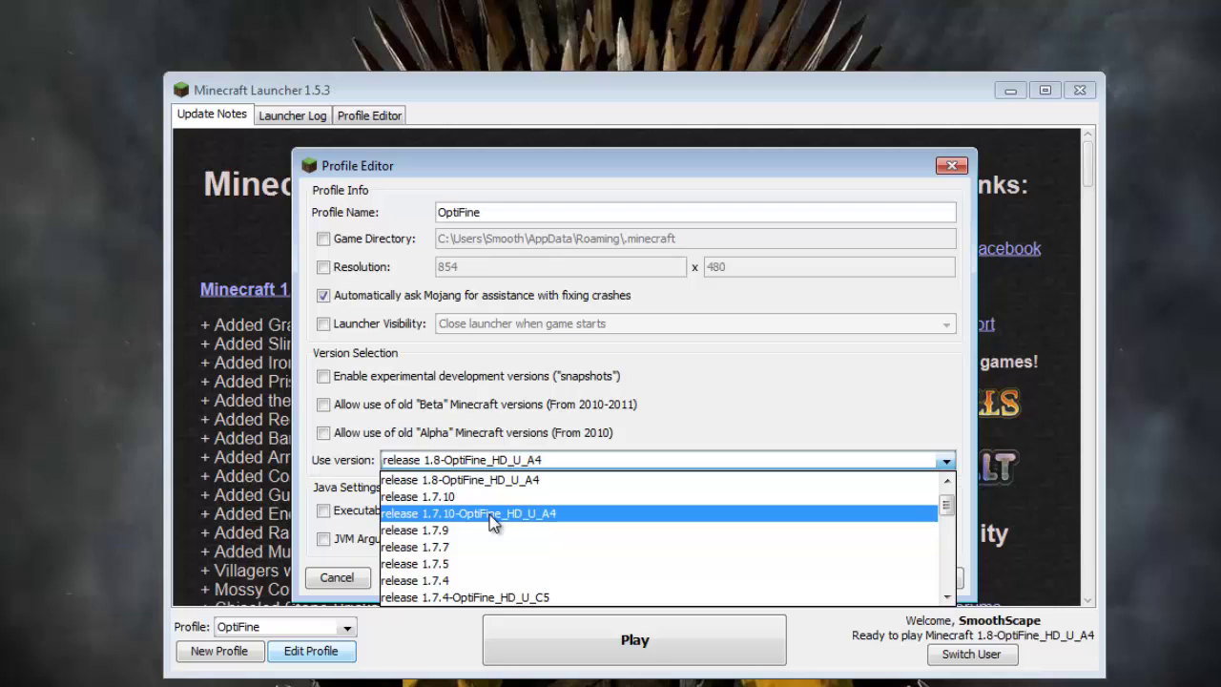
pyautogui.click(500, 482)
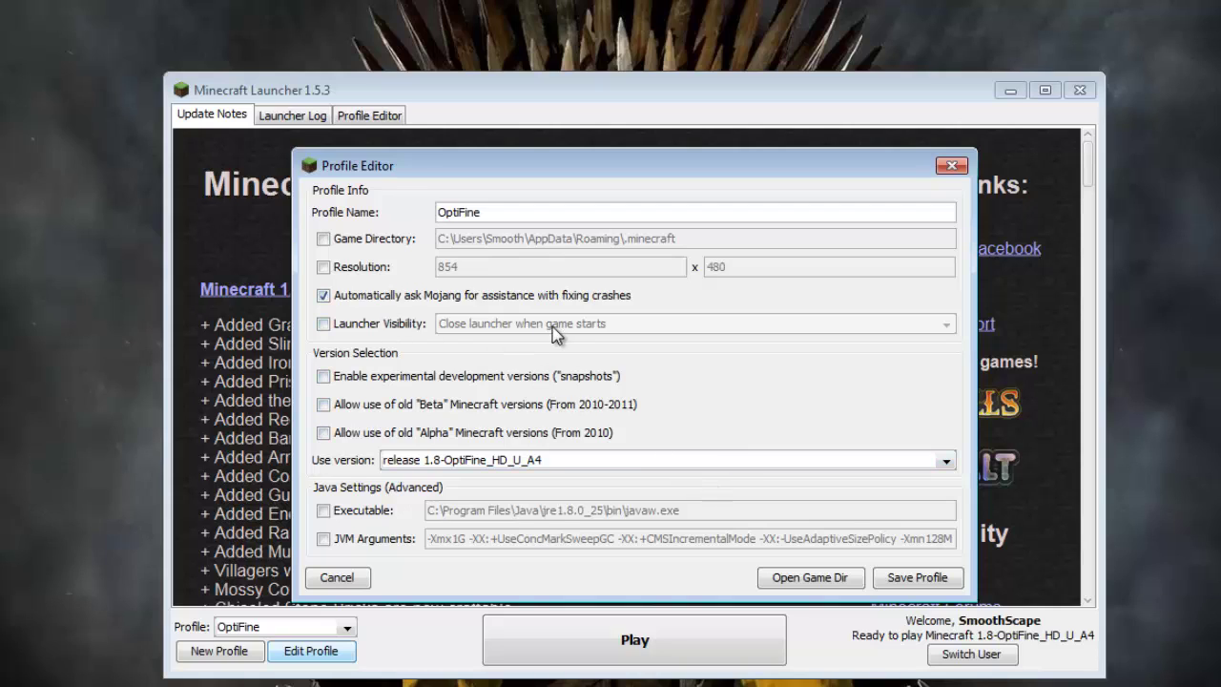
# Enable the custom resolution for the OptiFine profile and set it to 1280 x 720.
pyautogui.click(324, 268)
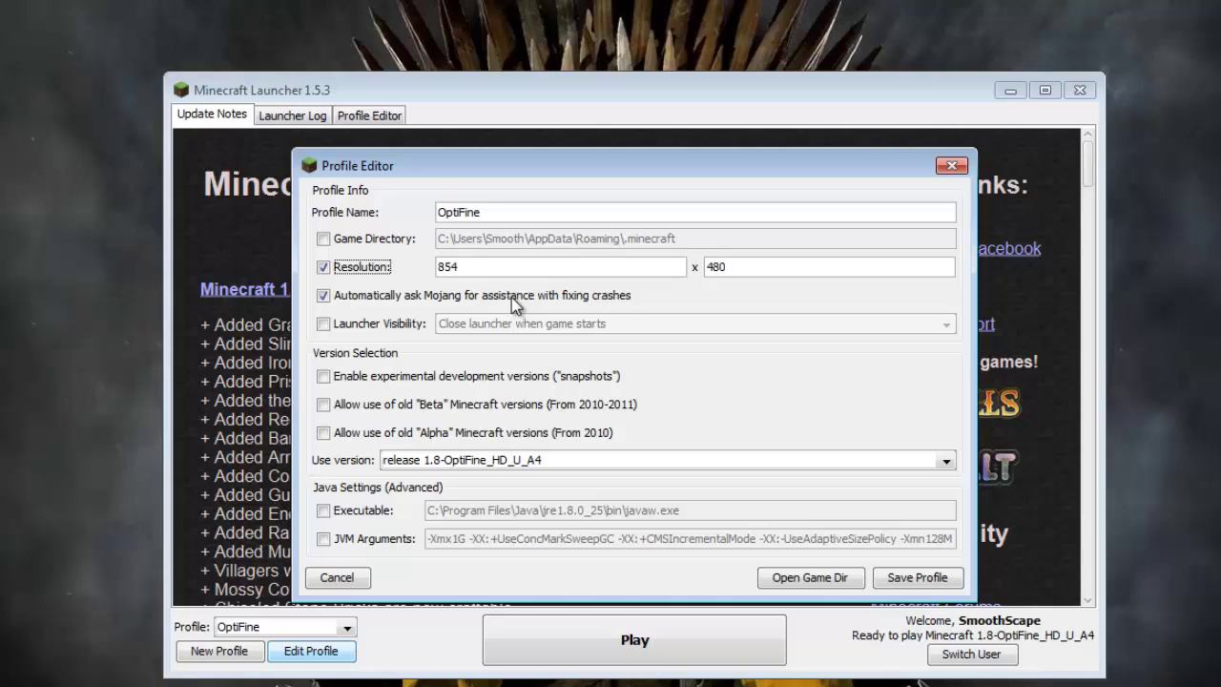
pyautogui.moveTo(491, 267); pyautogui.dragTo(386, 254)
pyautogui.write('1280')
pyautogui.moveTo(766, 269); pyautogui.dragTo(665, 258)
pyautogui.write('720')
# Enable the profile's custom JVM arguments, leave the Java executable option off, and start editing the -Xmx memory value.
pyautogui.click(323, 510)
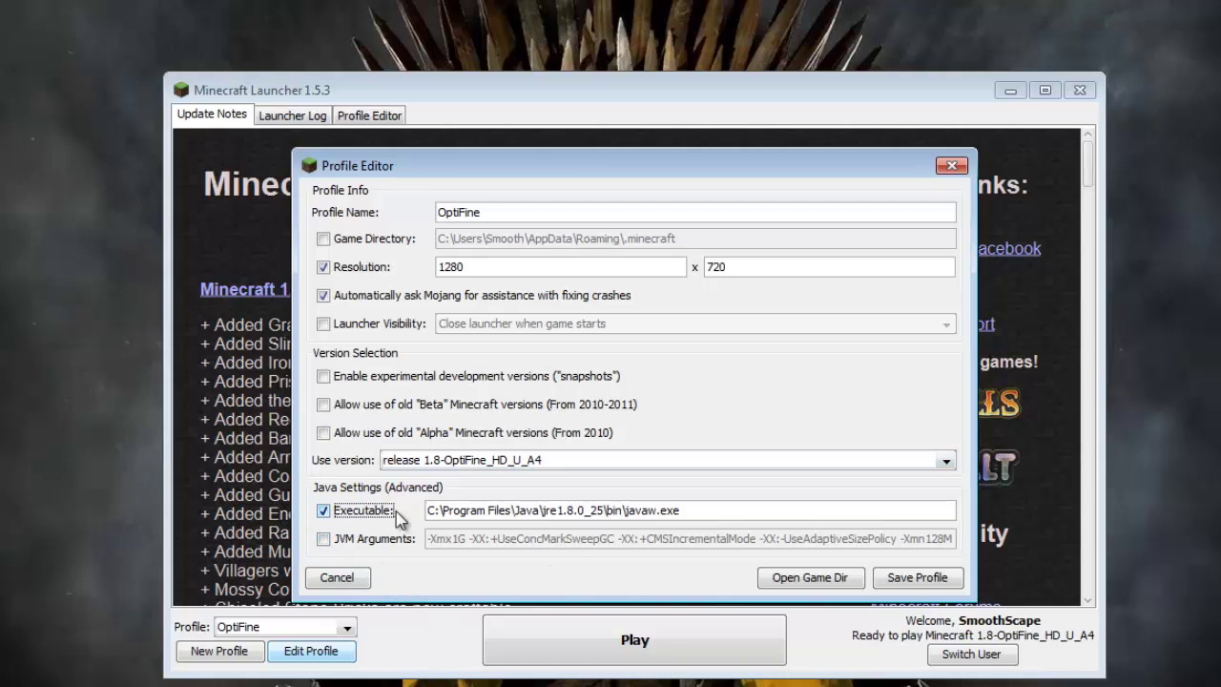
pyautogui.click(323, 538)
pyautogui.click(323, 510)
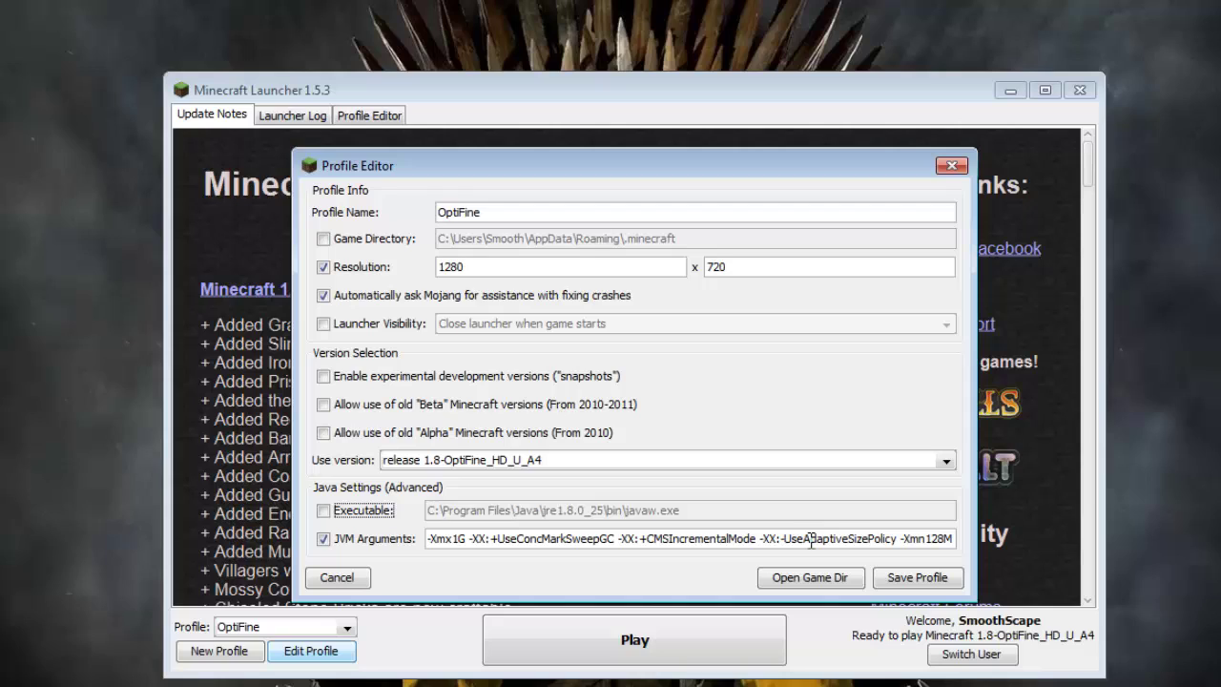
pyautogui.click(465, 542)
pyautogui.doubleClick(464, 542)
pyautogui.click(464, 541)
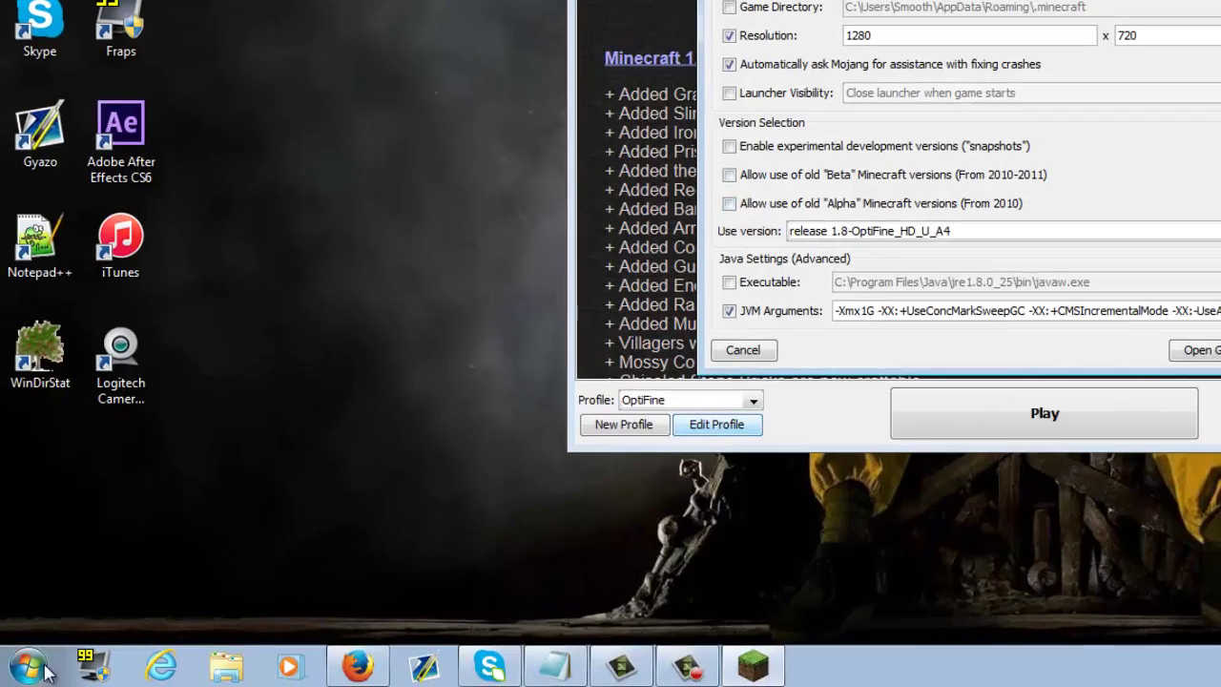
# Check the computer's installed memory (RAM) in the Windows system properties, then return to the launcher's profile editor.
pyautogui.click(15, 677)
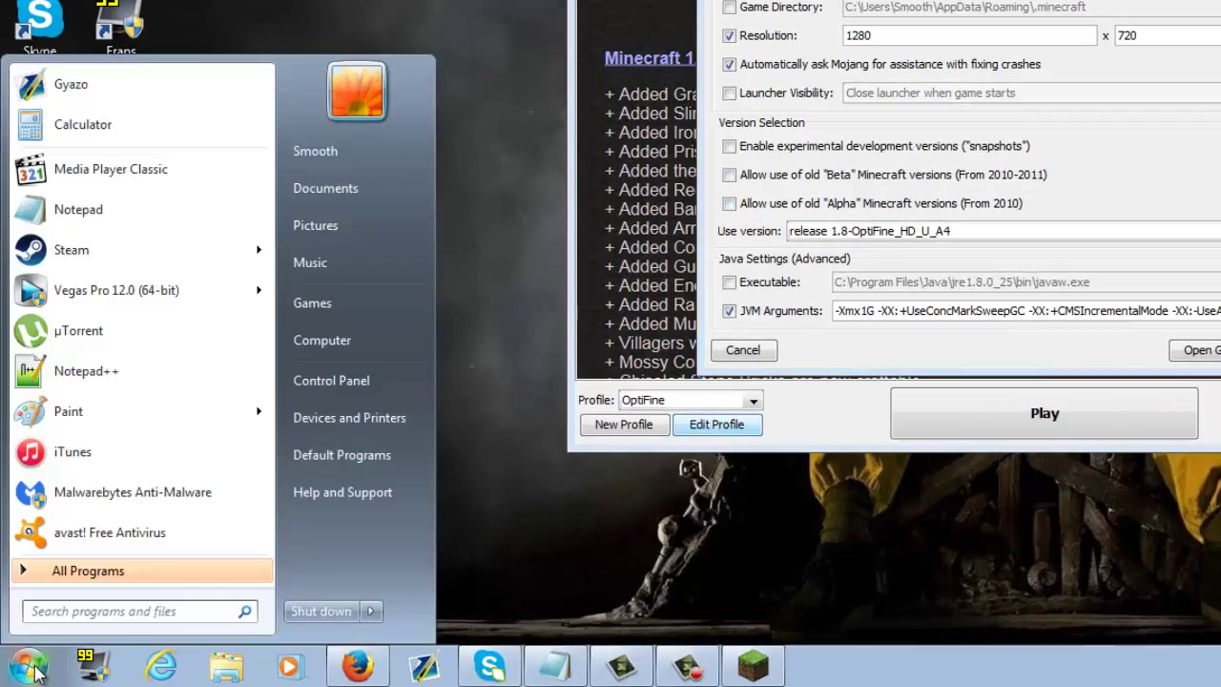
pyautogui.rightClick(350, 344)
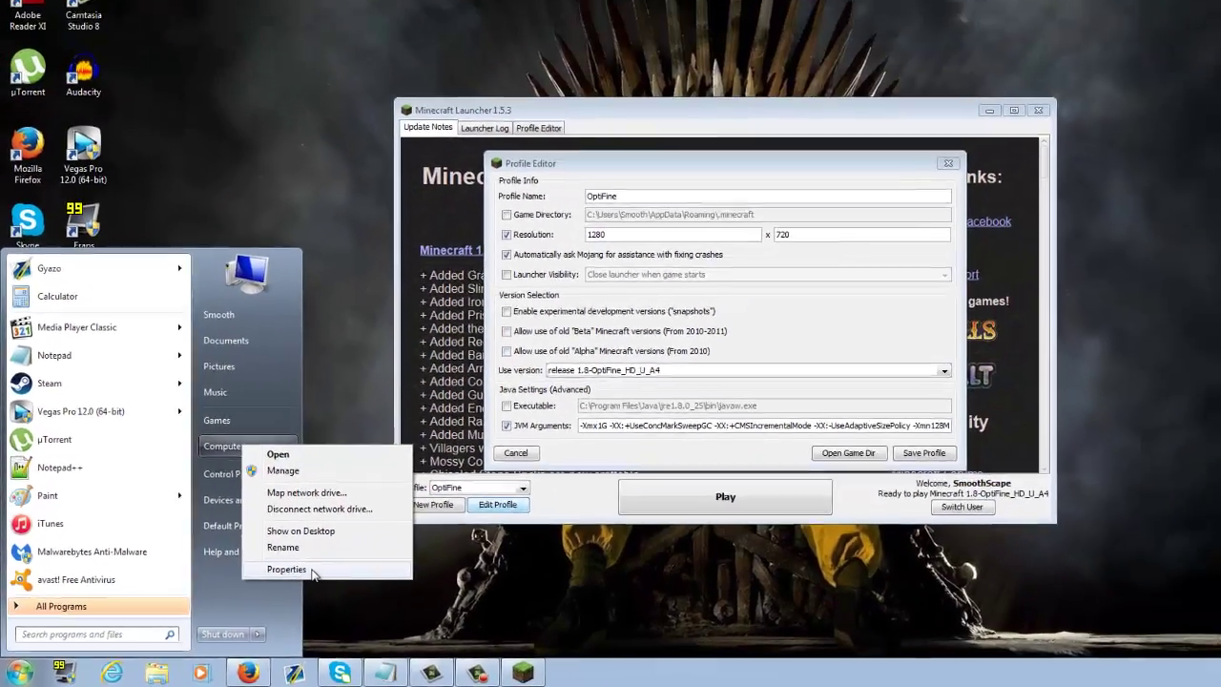
pyautogui.click(412, 517)
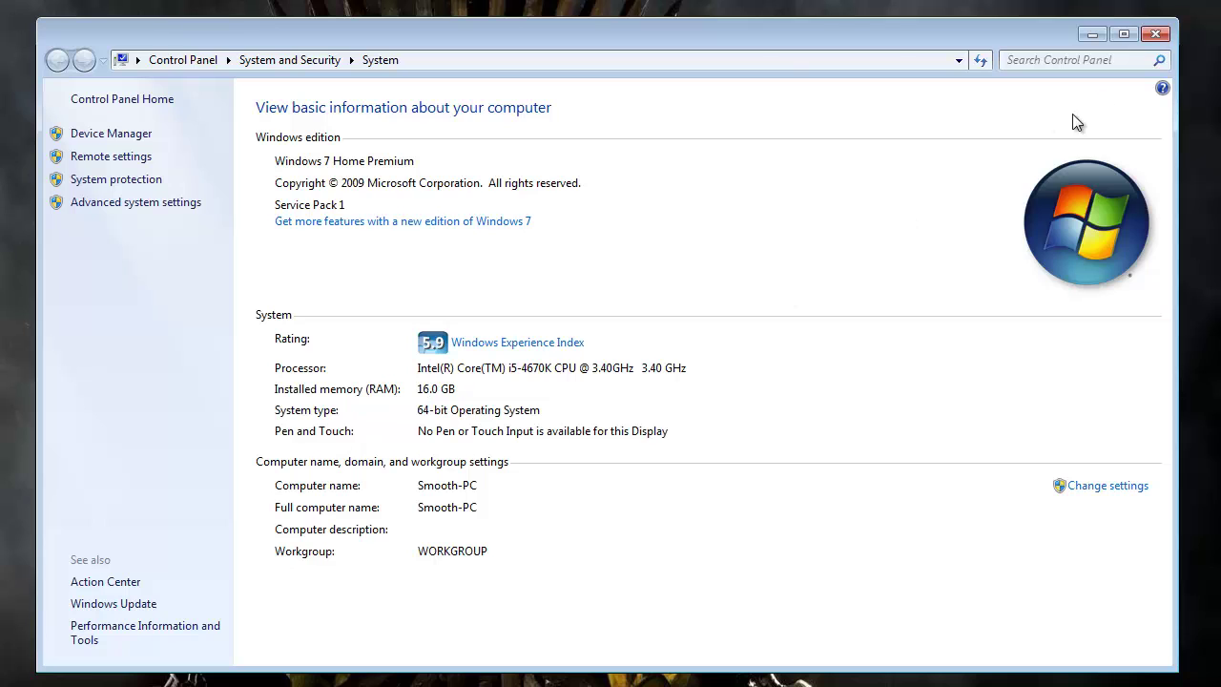
pyautogui.moveTo(672, 44); pyautogui.dragTo(314, 125)
pyautogui.click(792, 81)
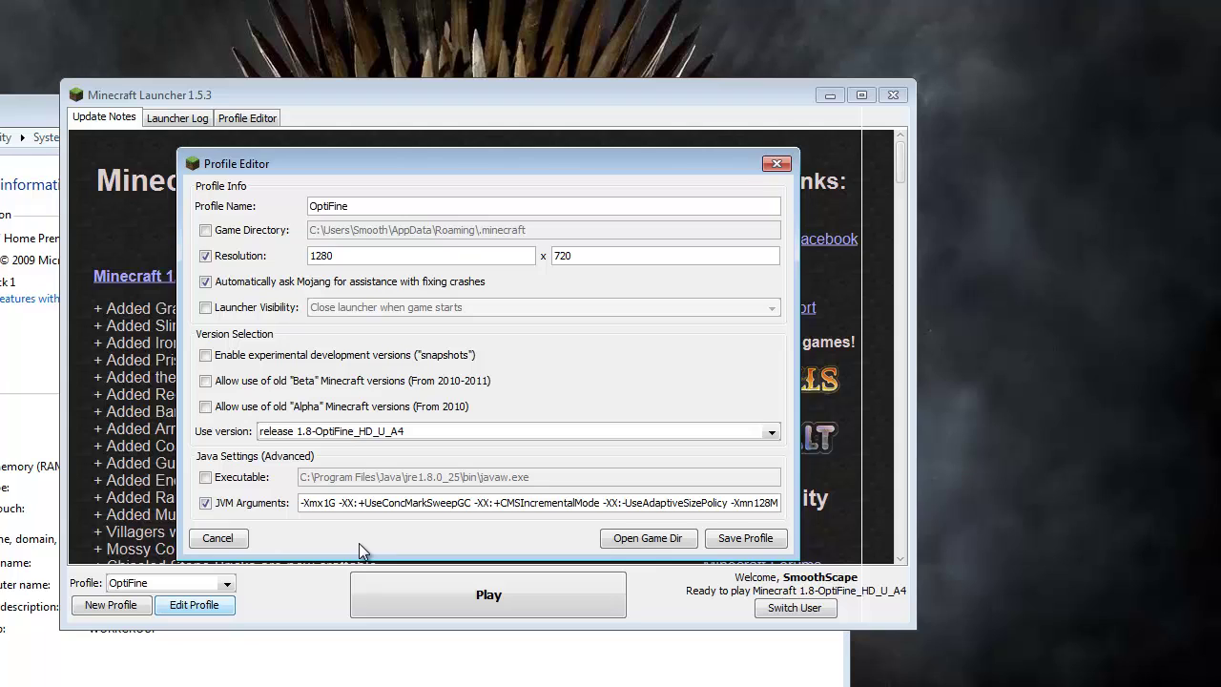
# Set the maximum memory in the JVM arguments to 8 GB (-Xmx8G) and save the profile.
pyautogui.press('BackSpace')
pyautogui.write('8')
pyautogui.click(755, 540)
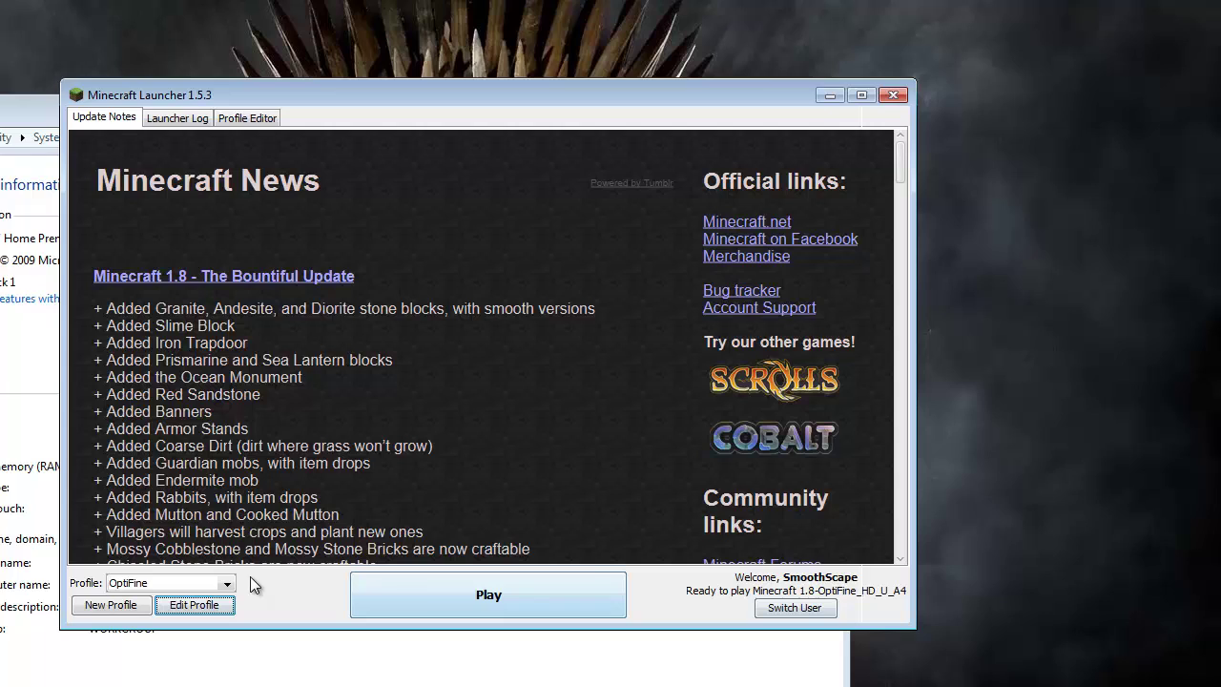
# Launch Minecraft with the OptiFine profile and create a new singleplayer world in Creative mode.
pyautogui.click(488, 594)
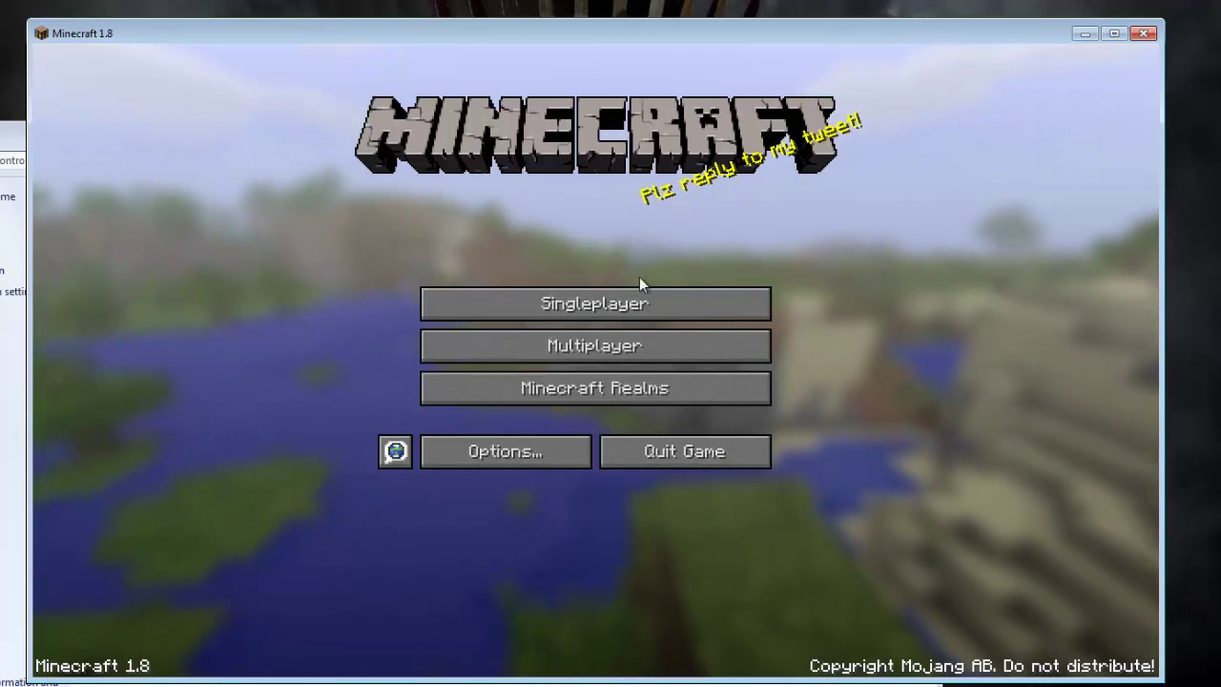
pyautogui.click(654, 309)
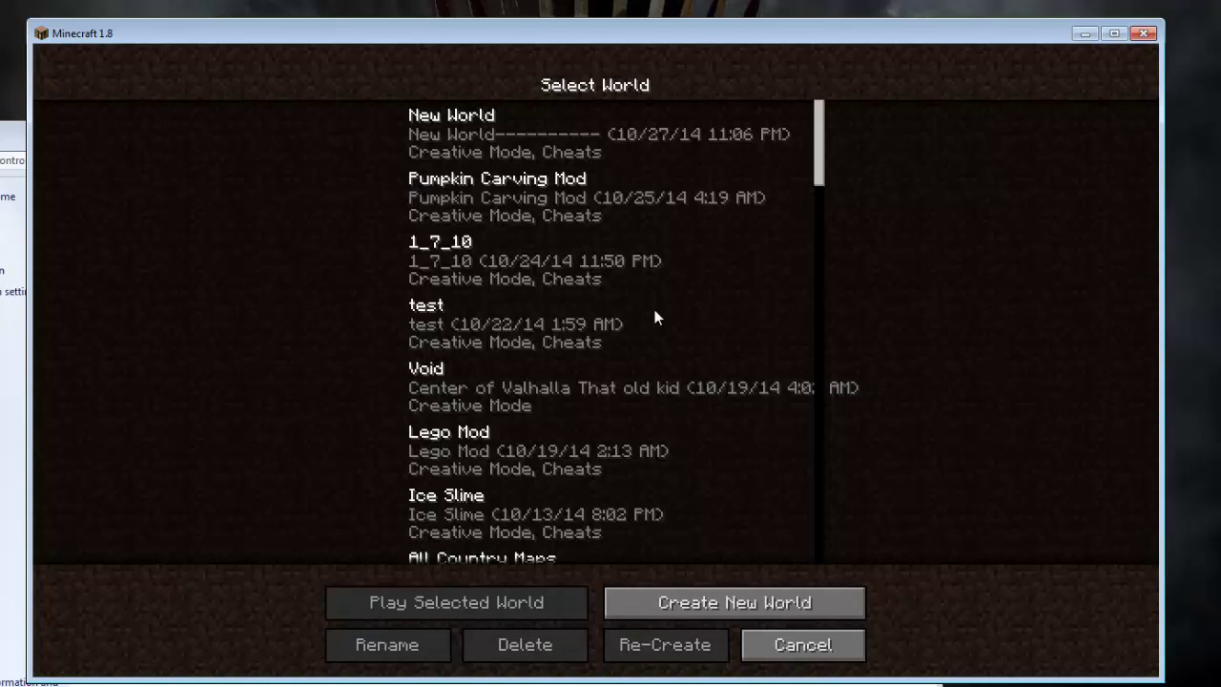
pyautogui.click(787, 600)
pyautogui.click(565, 262)
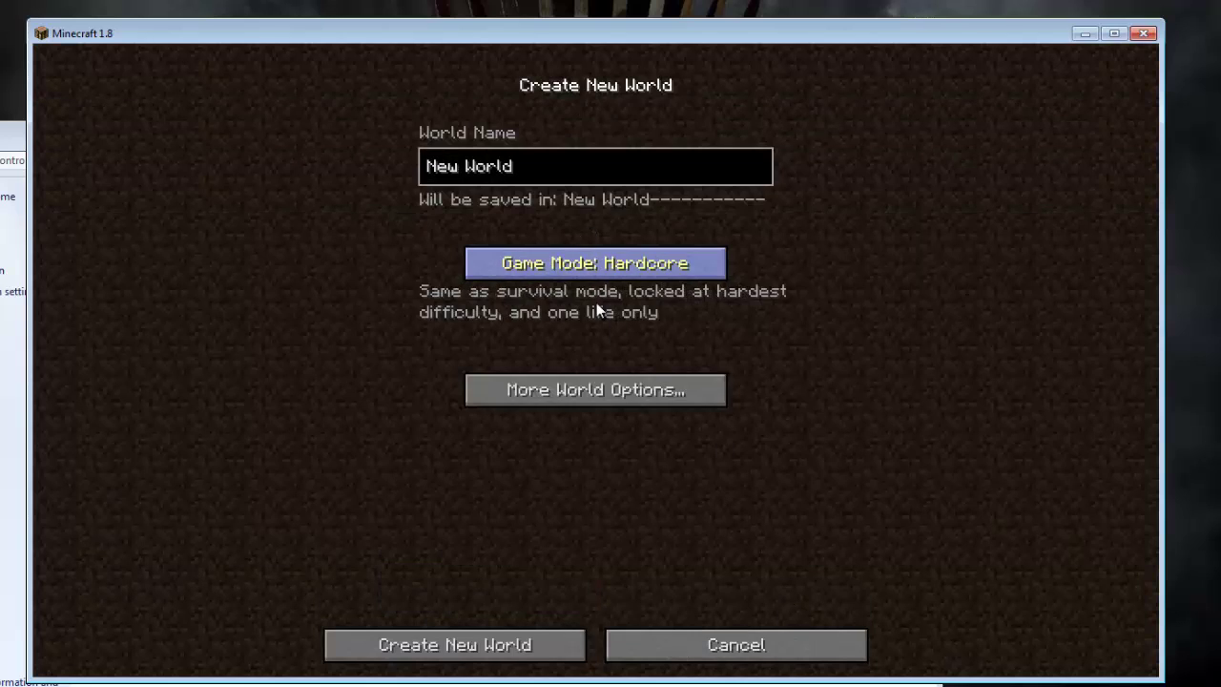
pyautogui.click(577, 267)
pyautogui.click(527, 640)
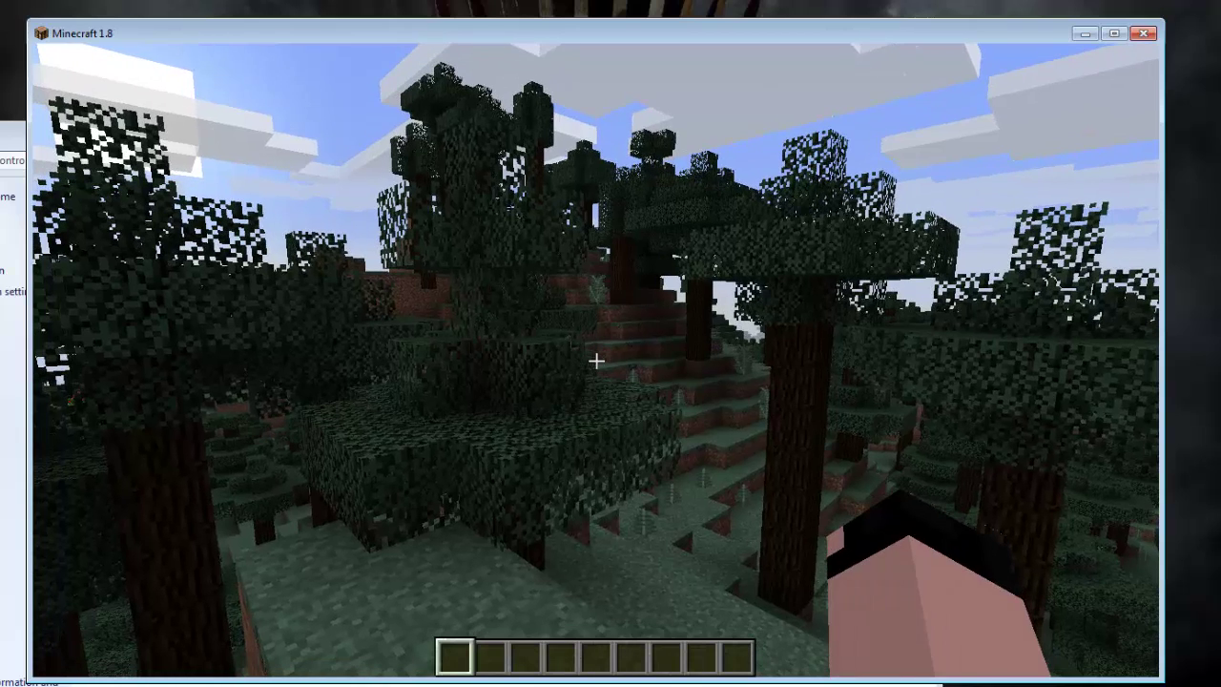
# Pause the game and bring up the list of running processes in Windows Task Manager.
pyautogui.press('Escape')
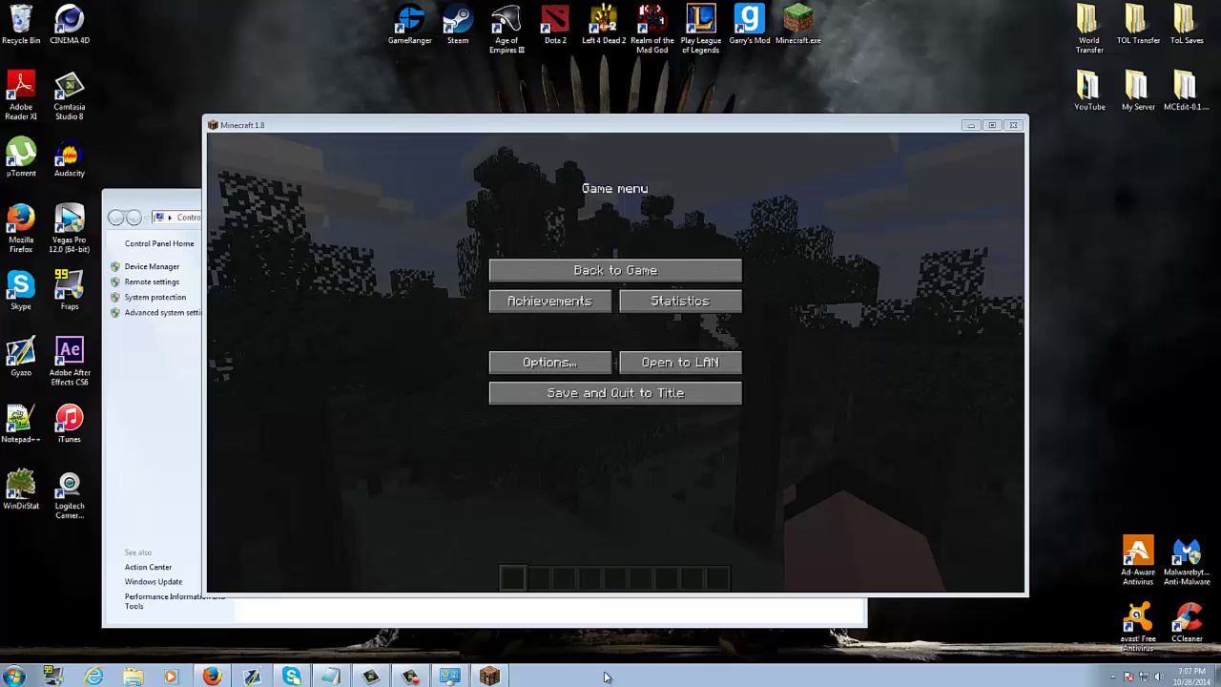
pyautogui.rightClick(605, 676)
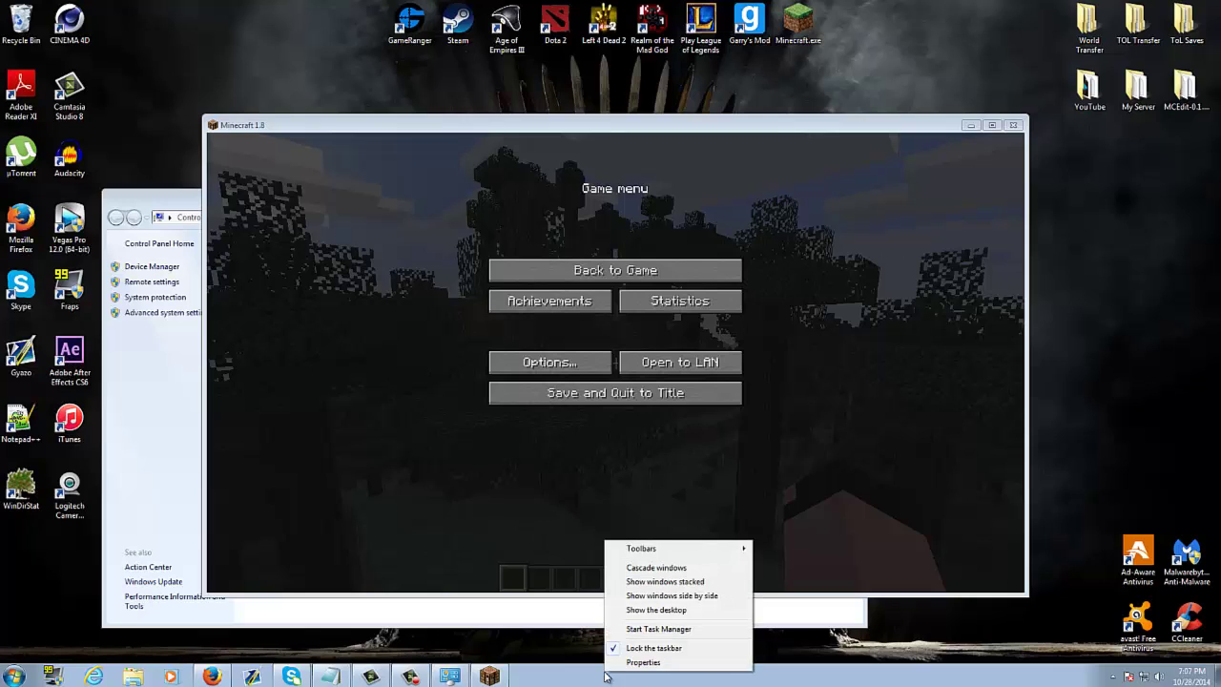
pyautogui.click(653, 629)
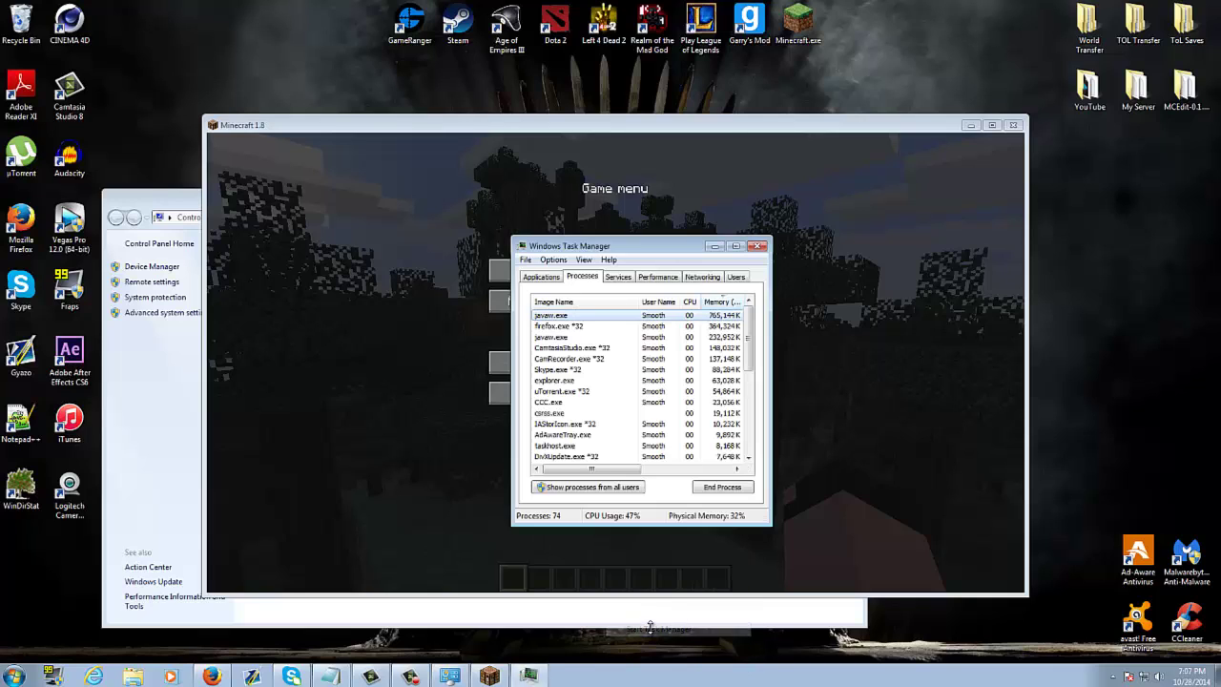
pyautogui.click(541, 277)
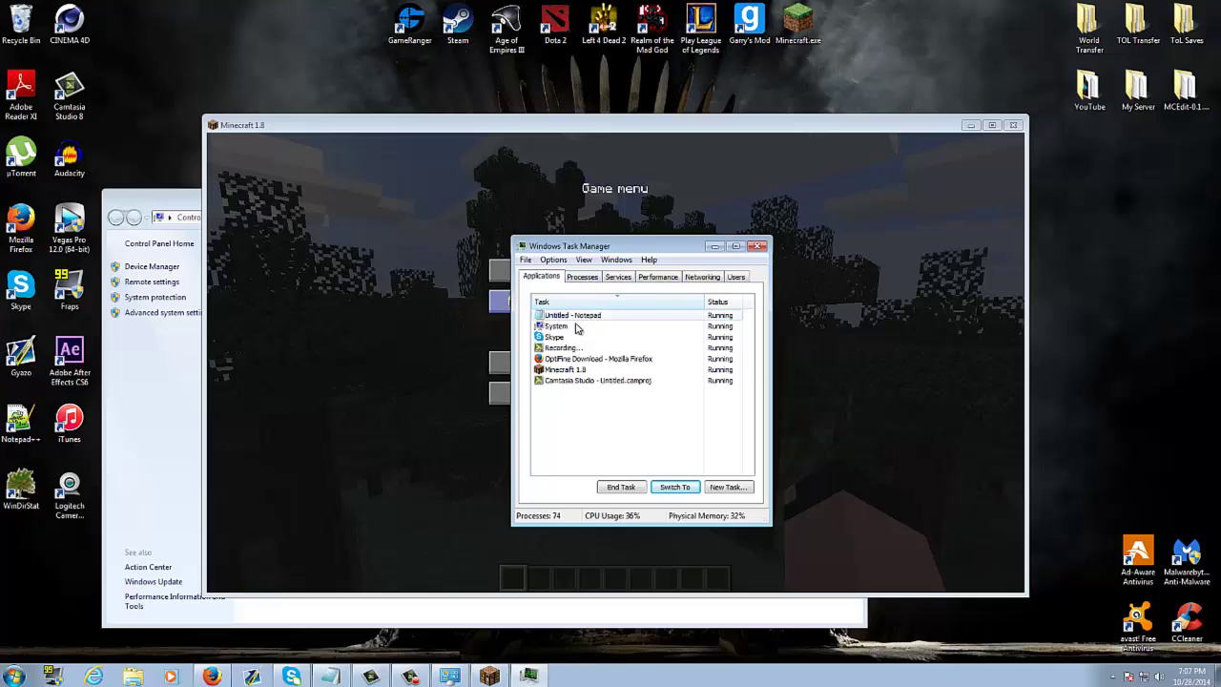
pyautogui.click(584, 277)
# Set the priority of the javaw.exe process using the most memory to High and confirm the change.
pyautogui.click(547, 316)
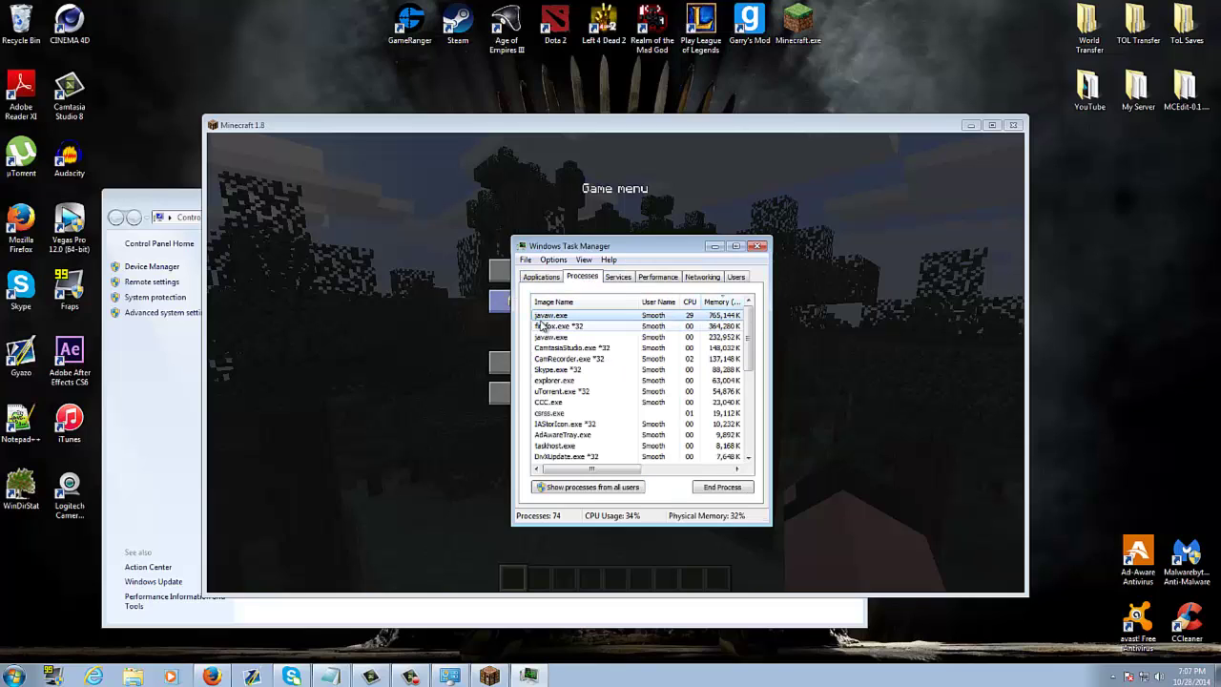
pyautogui.rightClick(662, 318)
pyautogui.moveTo(716, 423)
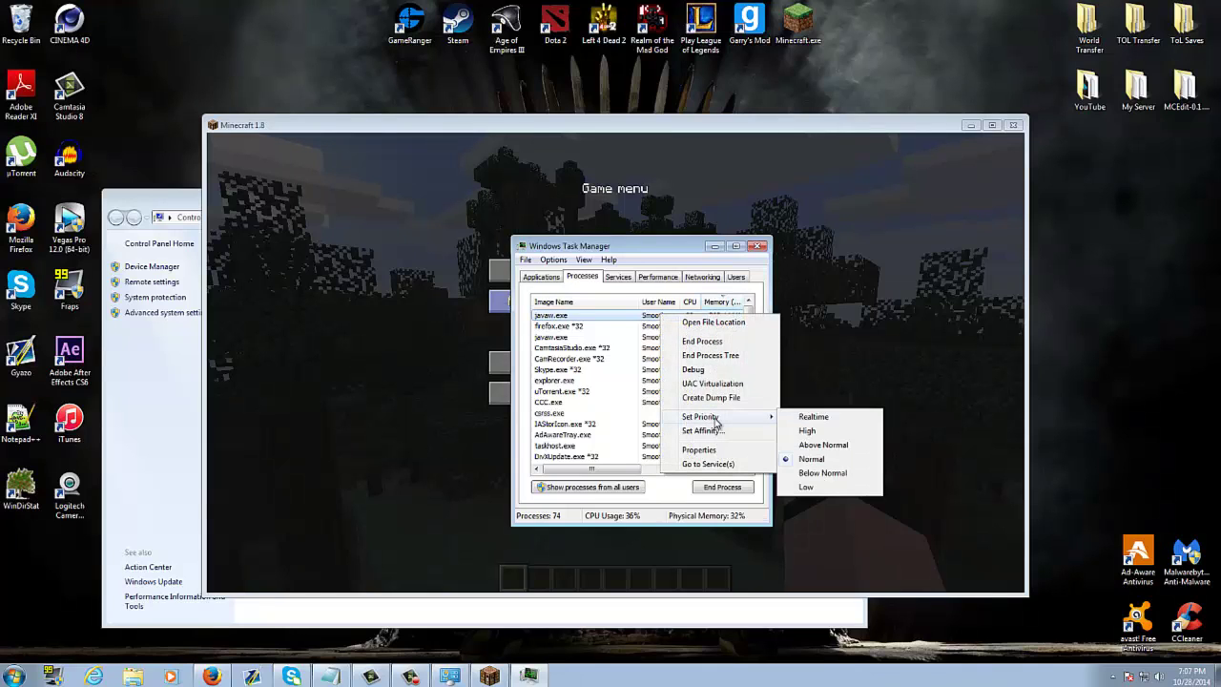
pyautogui.click(809, 431)
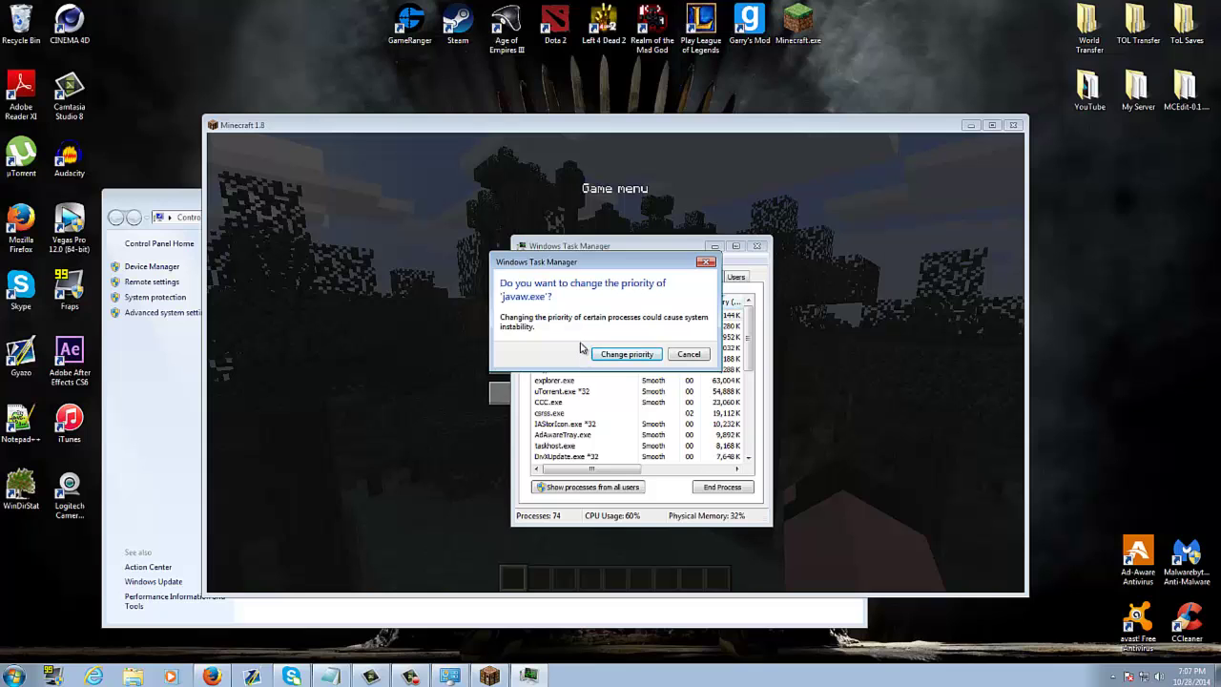
pyautogui.click(625, 354)
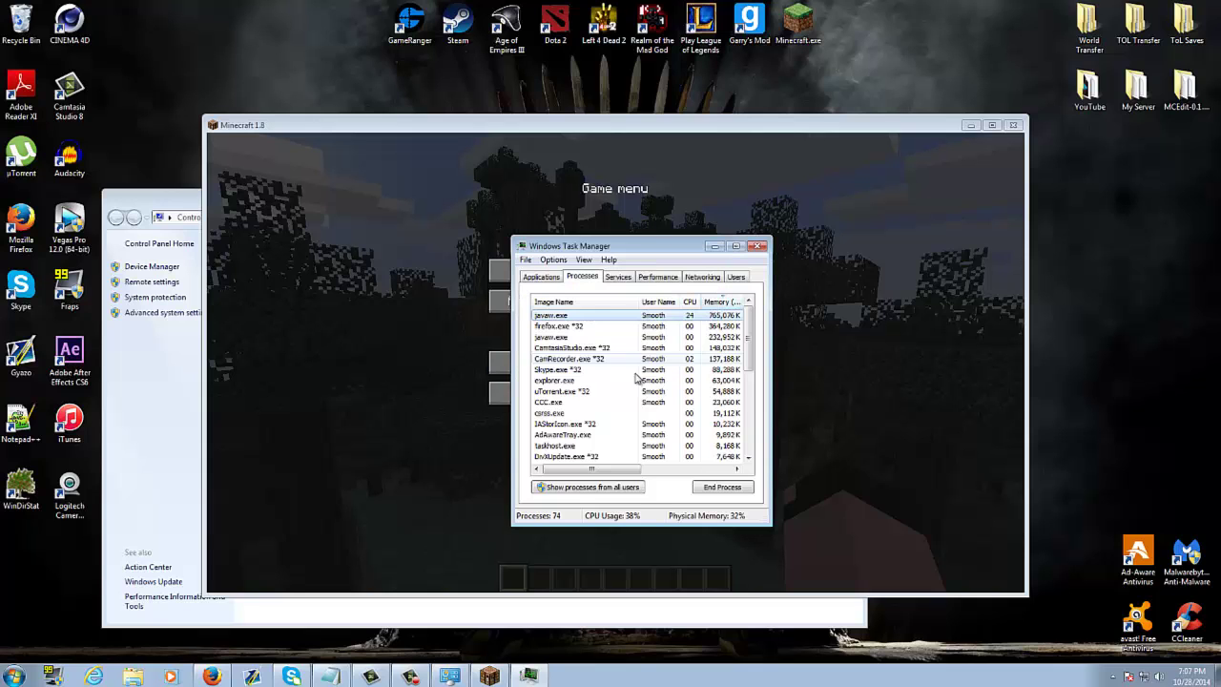
# Close Windows Task Manager and resume the paused Minecraft world.
pyautogui.click(758, 247)
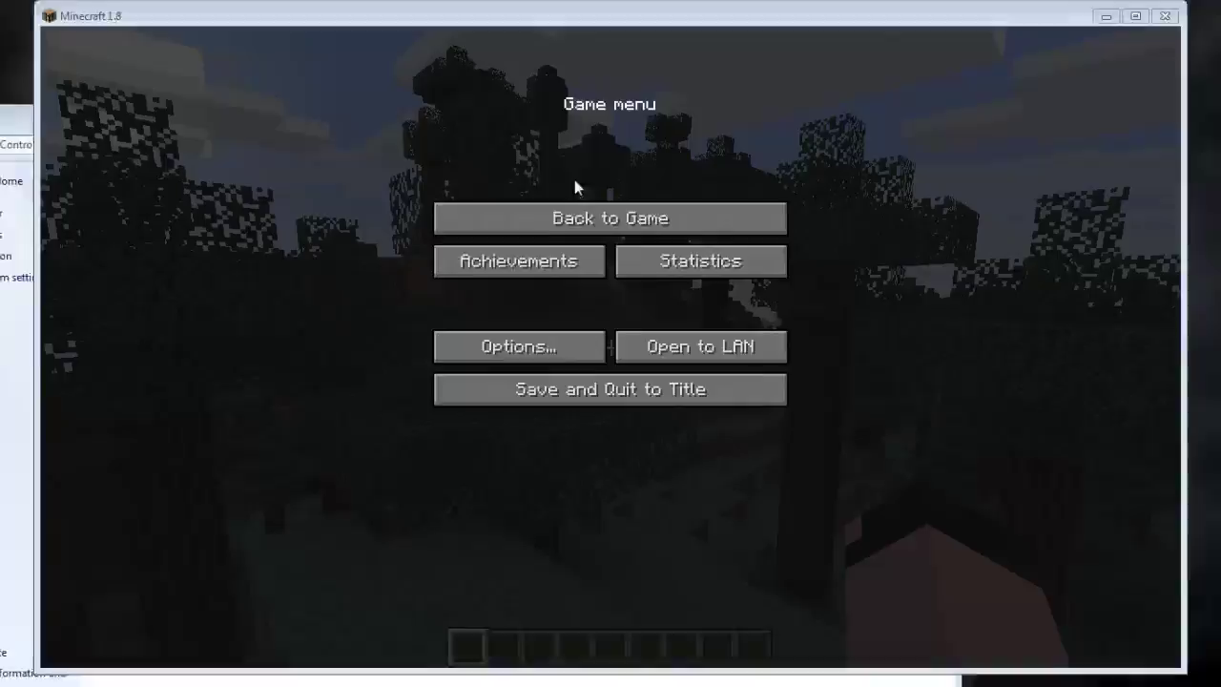
pyautogui.click(614, 270)
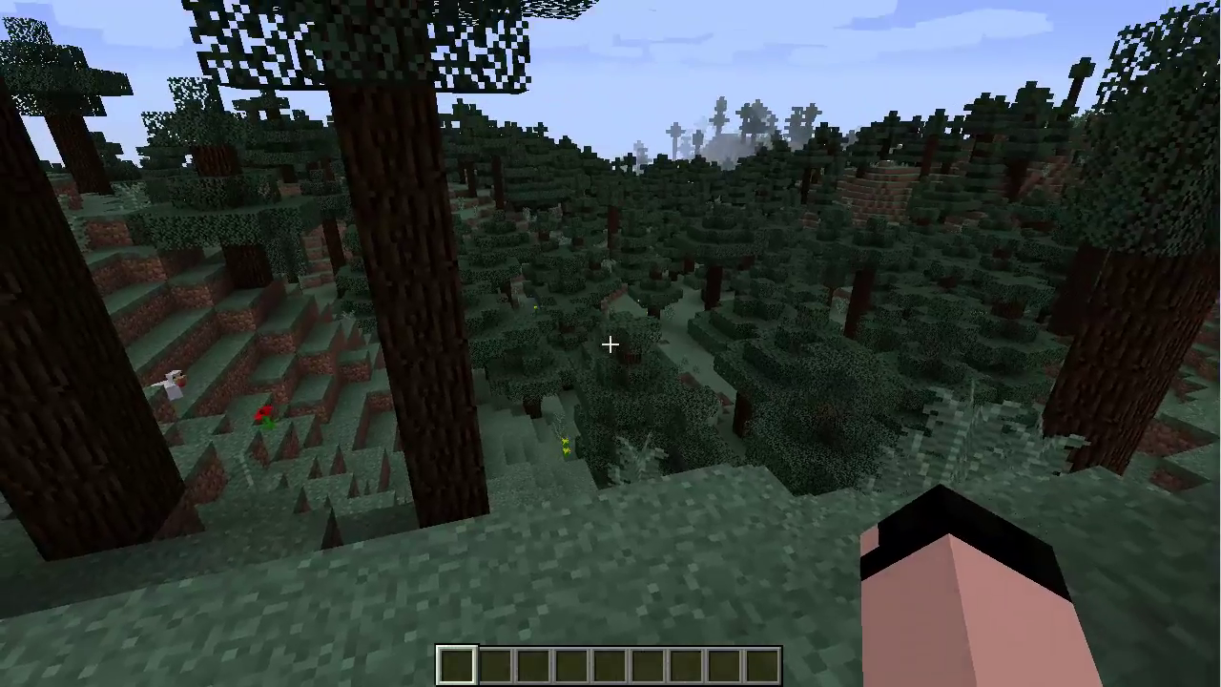
# Show the debug overlay and walk through the taiga hills to check the frame rate.
pyautogui.press('w')
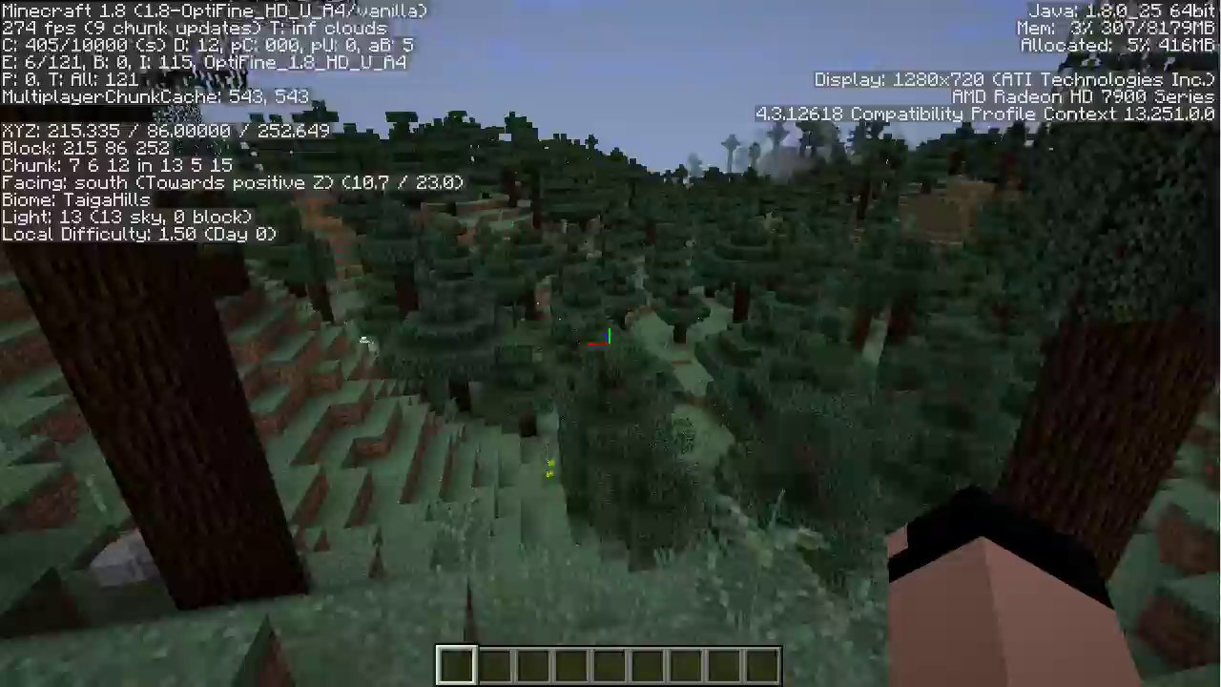
pyautogui.press('w')
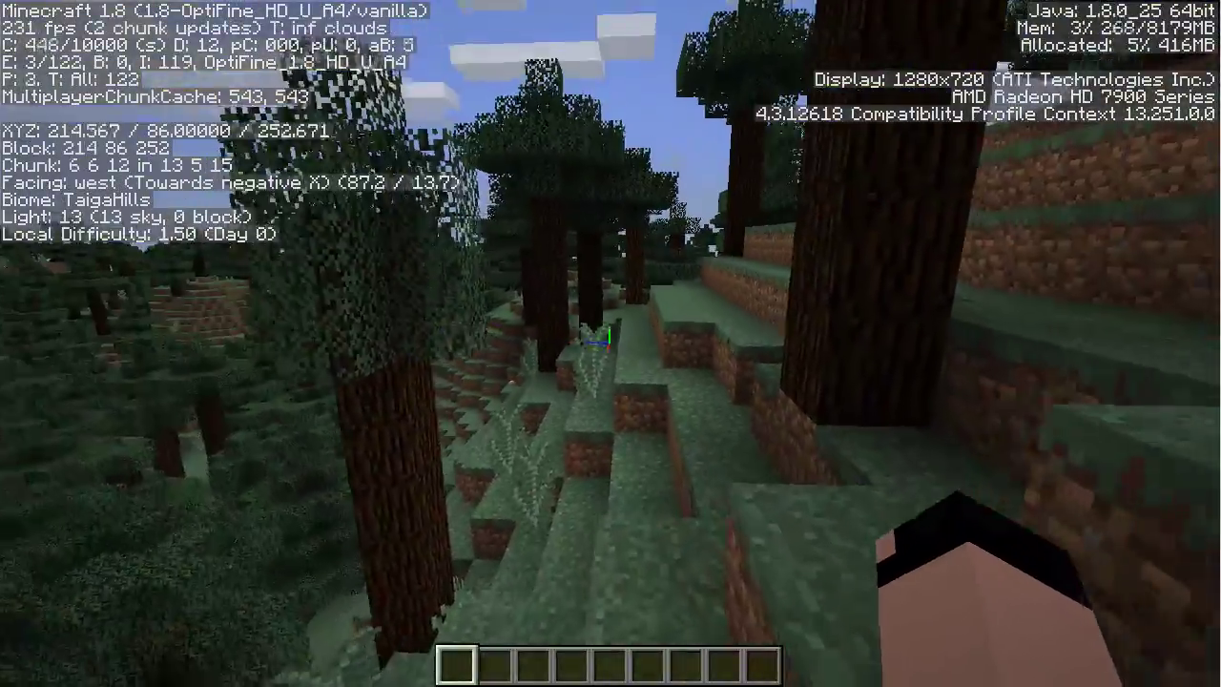
pyautogui.press('w')
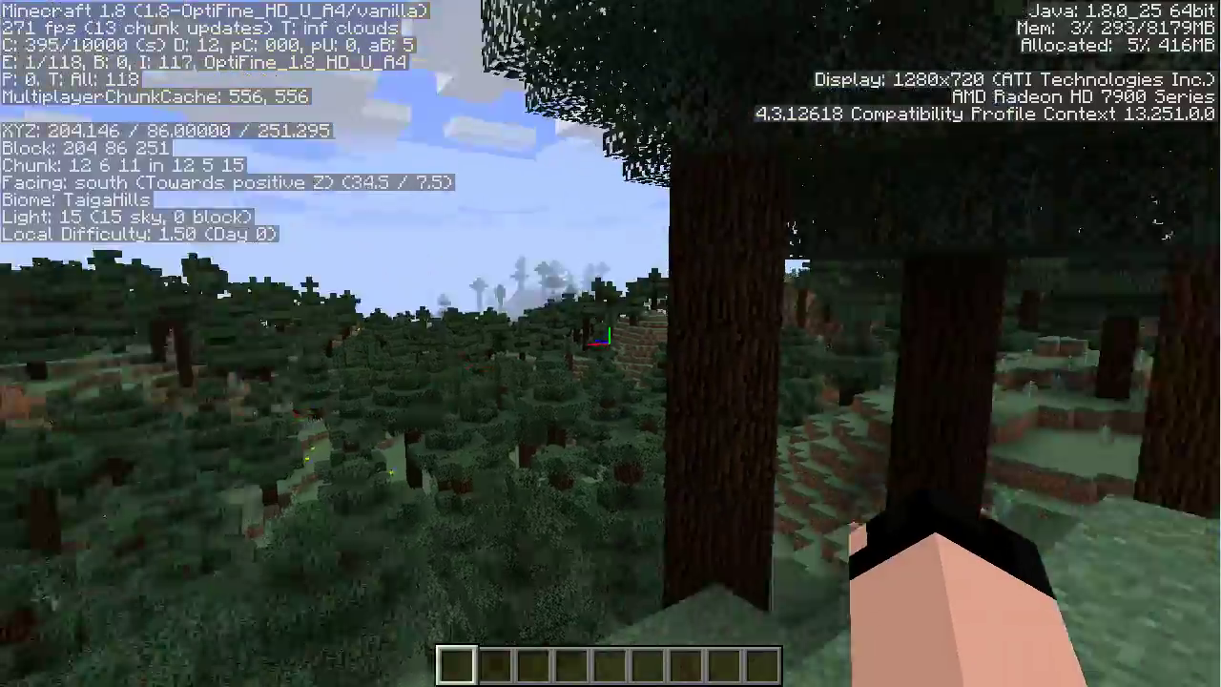
pyautogui.press('w')
pyautogui.press('space')
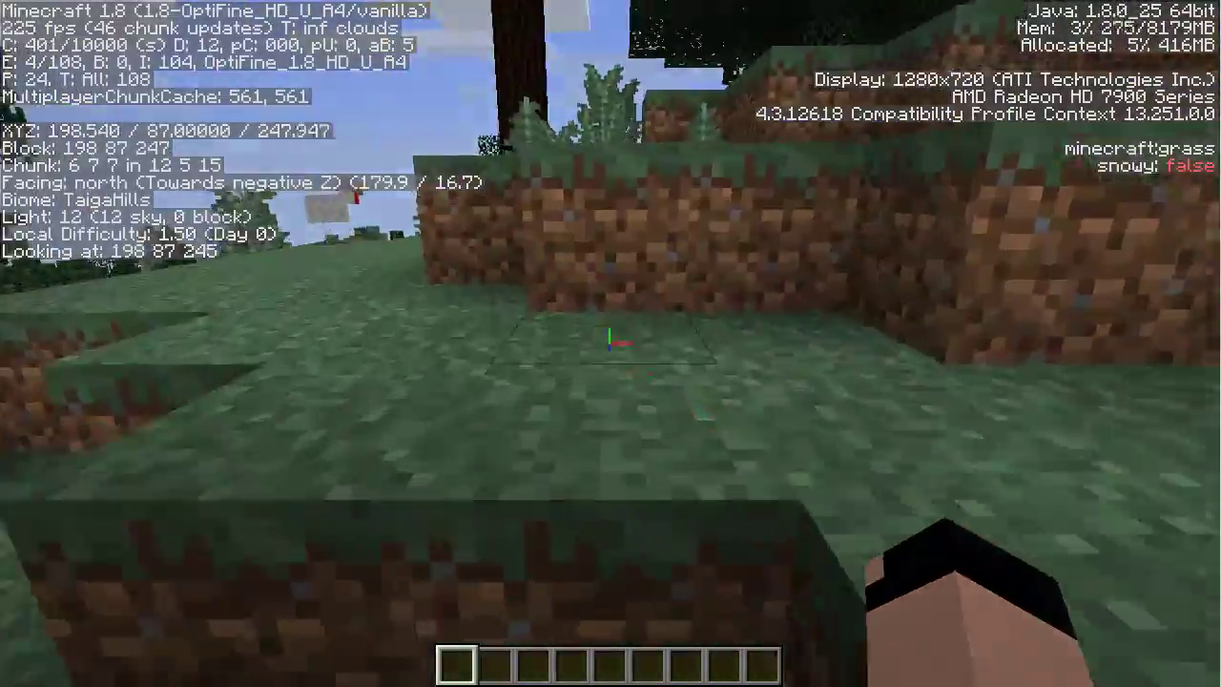
pyautogui.press('w')
pyautogui.press('space')
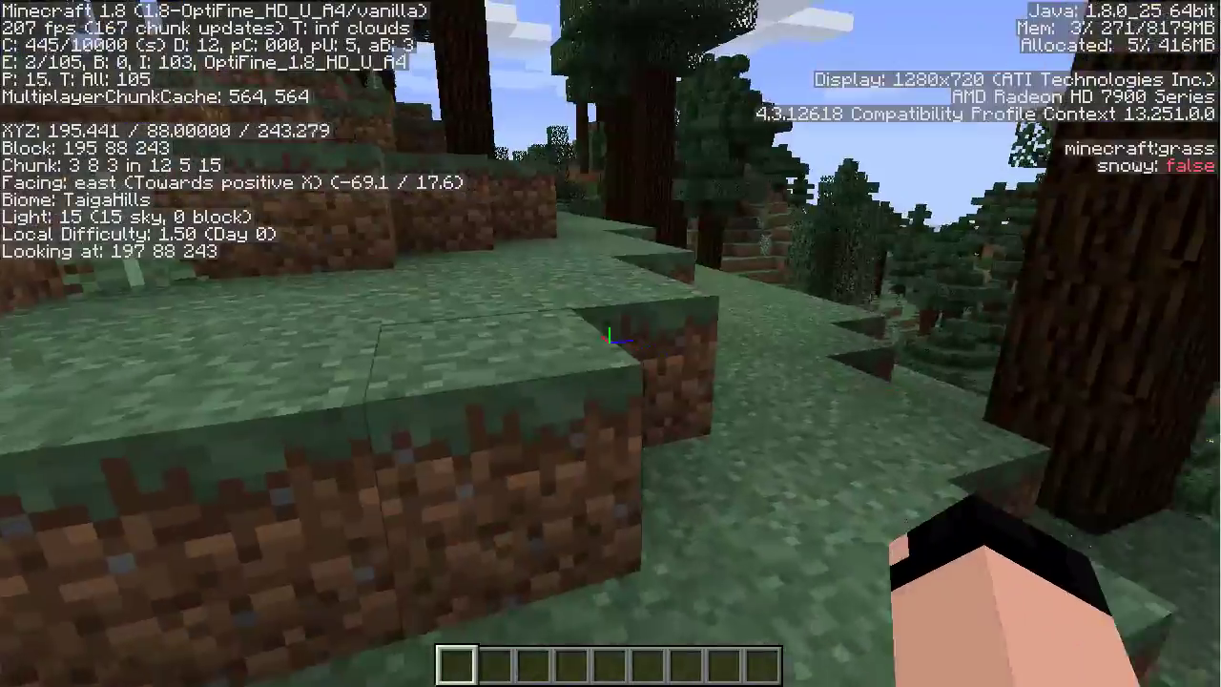
pyautogui.press('w')
pyautogui.press('space')
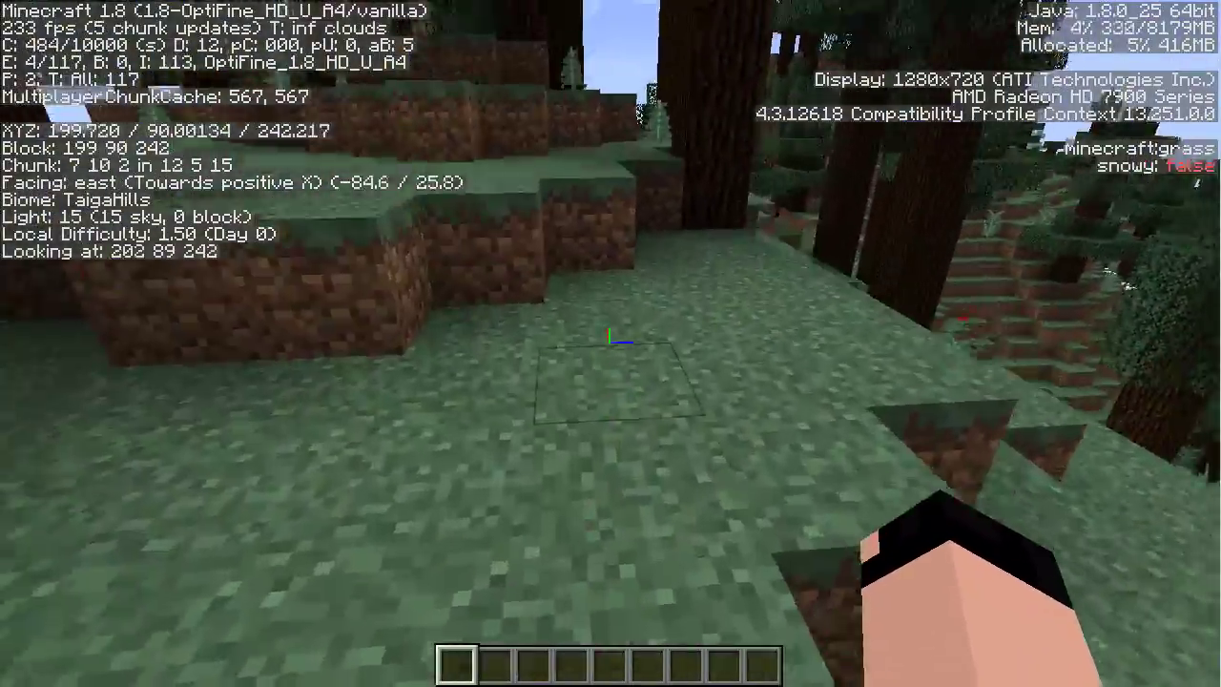
pyautogui.press('w')
# In the video settings, set Max Framerate to Unlimited and Render Distance to 2 Tiny, and return to the game.
pyautogui.press('Escape')
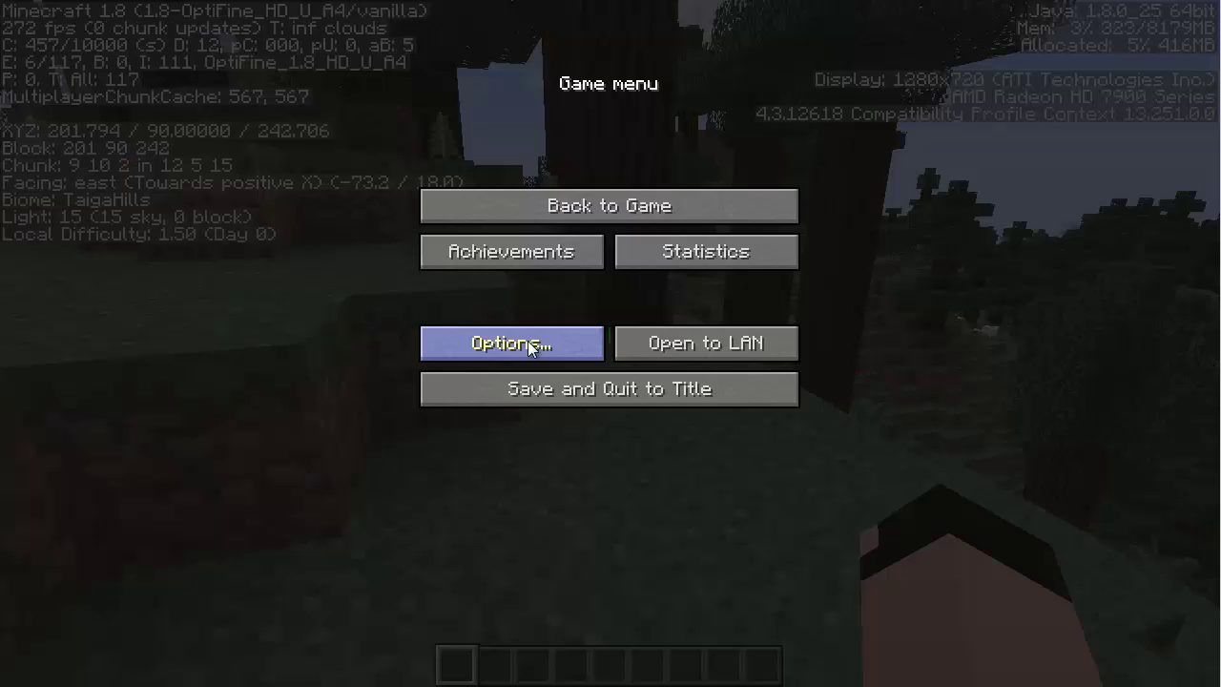
pyautogui.click(528, 344)
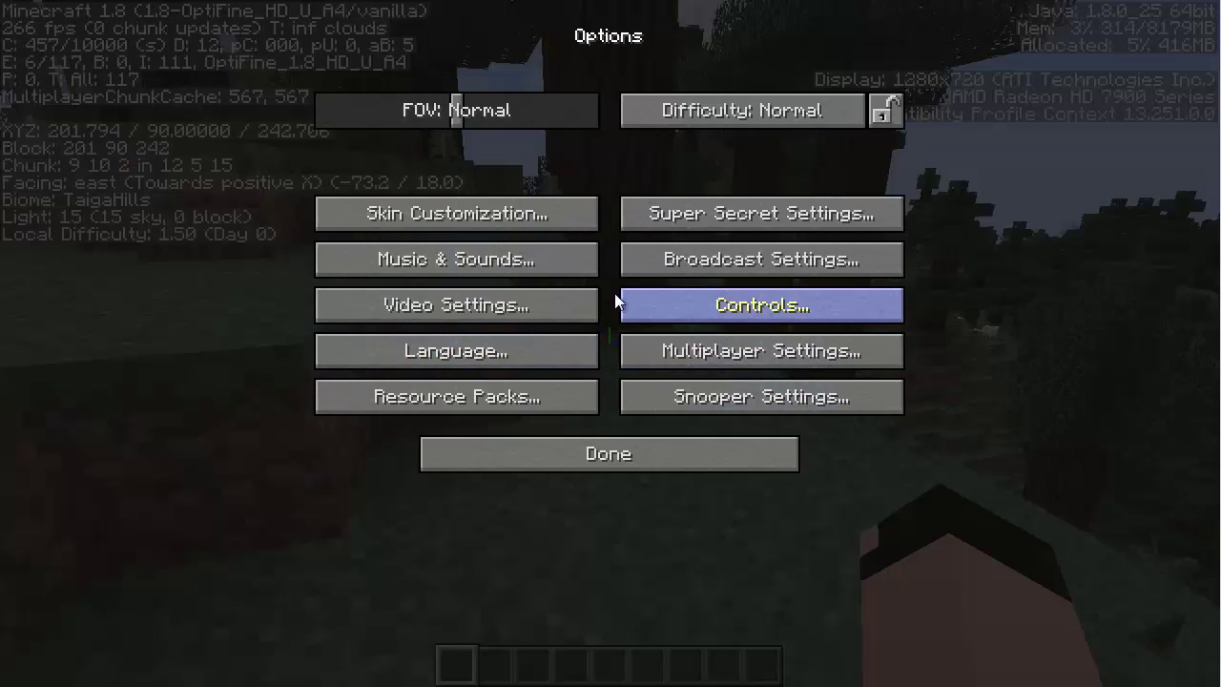
pyautogui.click(562, 305)
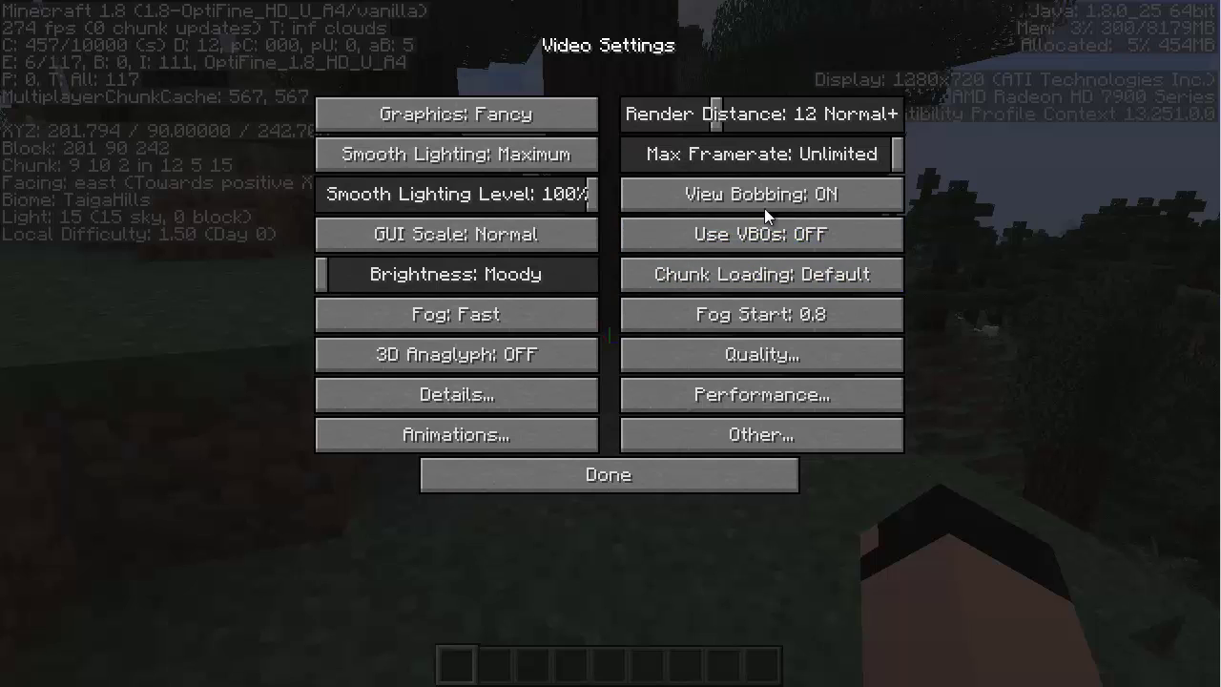
pyautogui.moveTo(782, 162); pyautogui.dragTo(912, 156)
pyautogui.moveTo(718, 116)
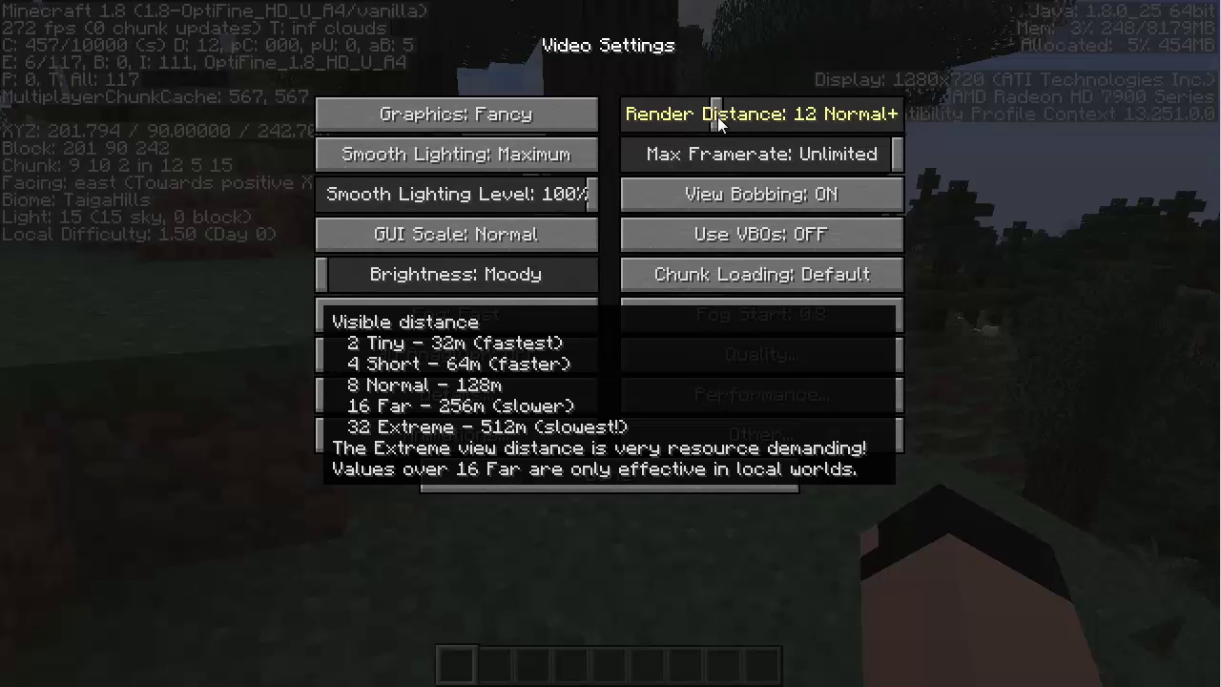
pyautogui.moveTo(717, 117); pyautogui.dragTo(618, 124)
pyautogui.click(610, 475)
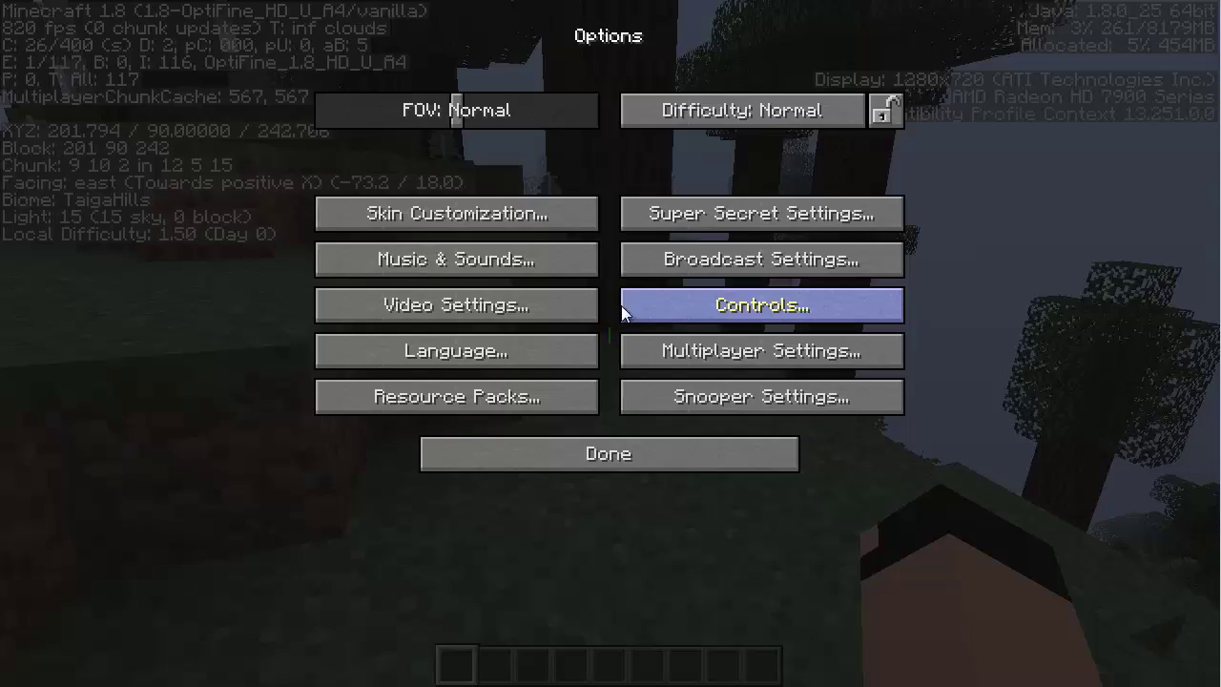
pyautogui.click(636, 454)
pyautogui.click(615, 204)
# Walk around the hillside to check the frame rate at the reduced render distance.
pyautogui.press('w')
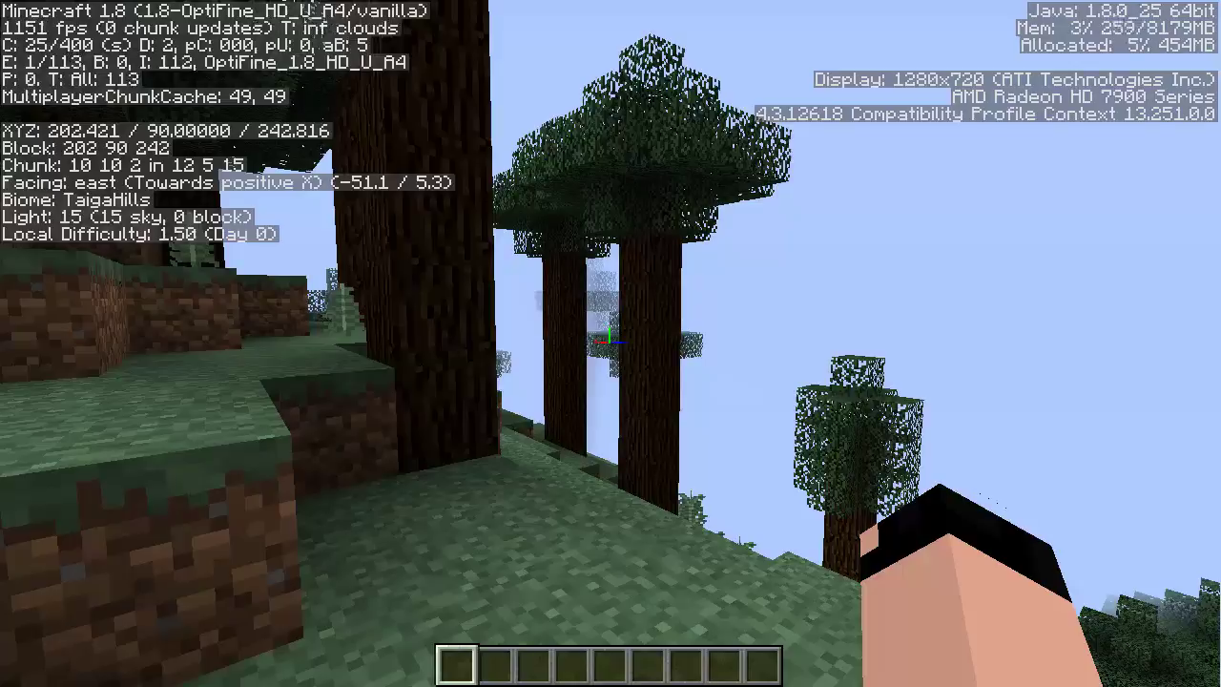
pyautogui.press('w')
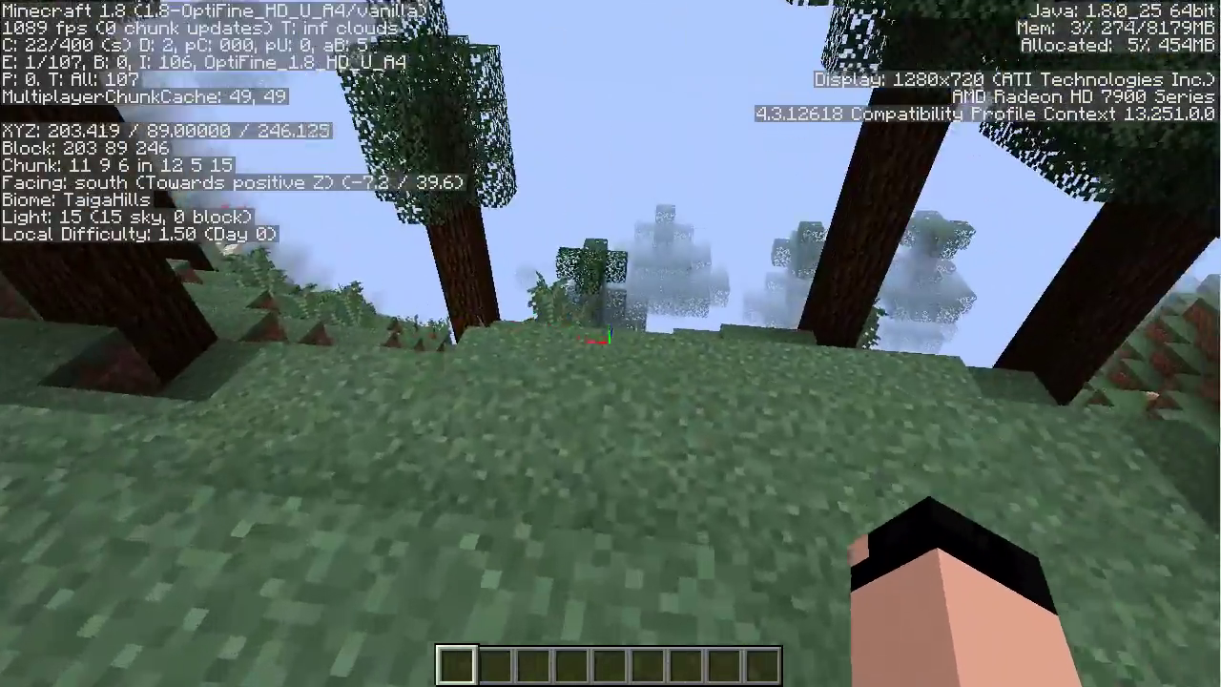
pyautogui.press('w')
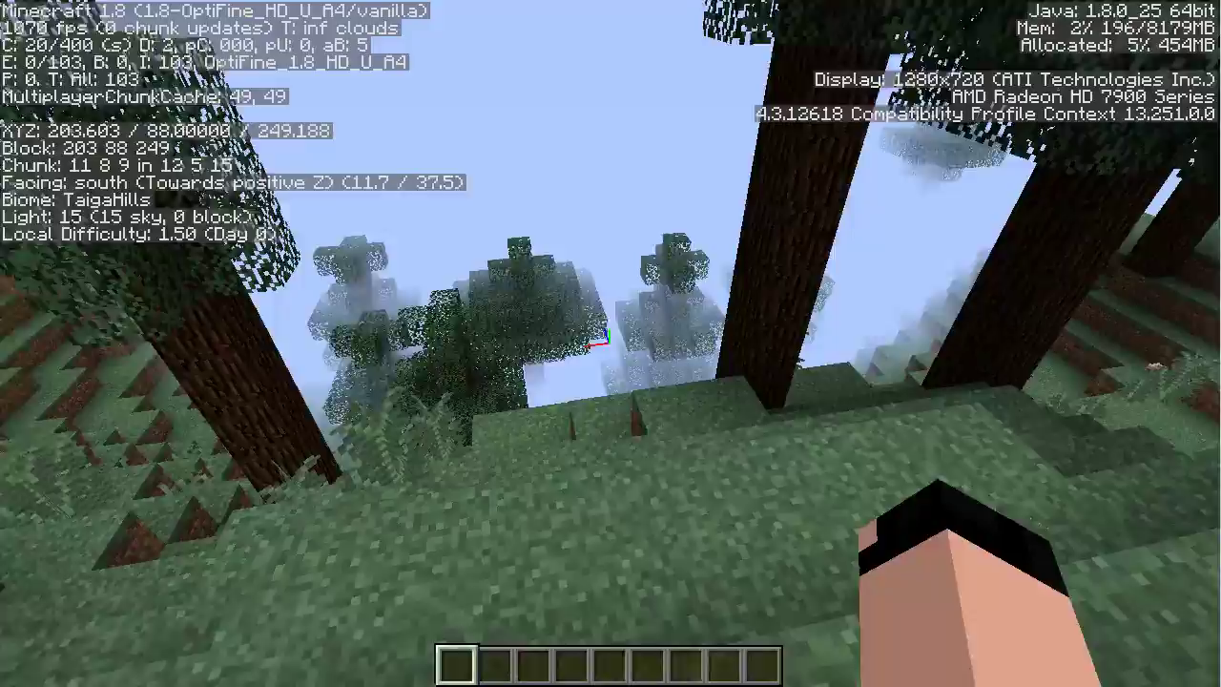
pyautogui.press('w')
pyautogui.press('space')
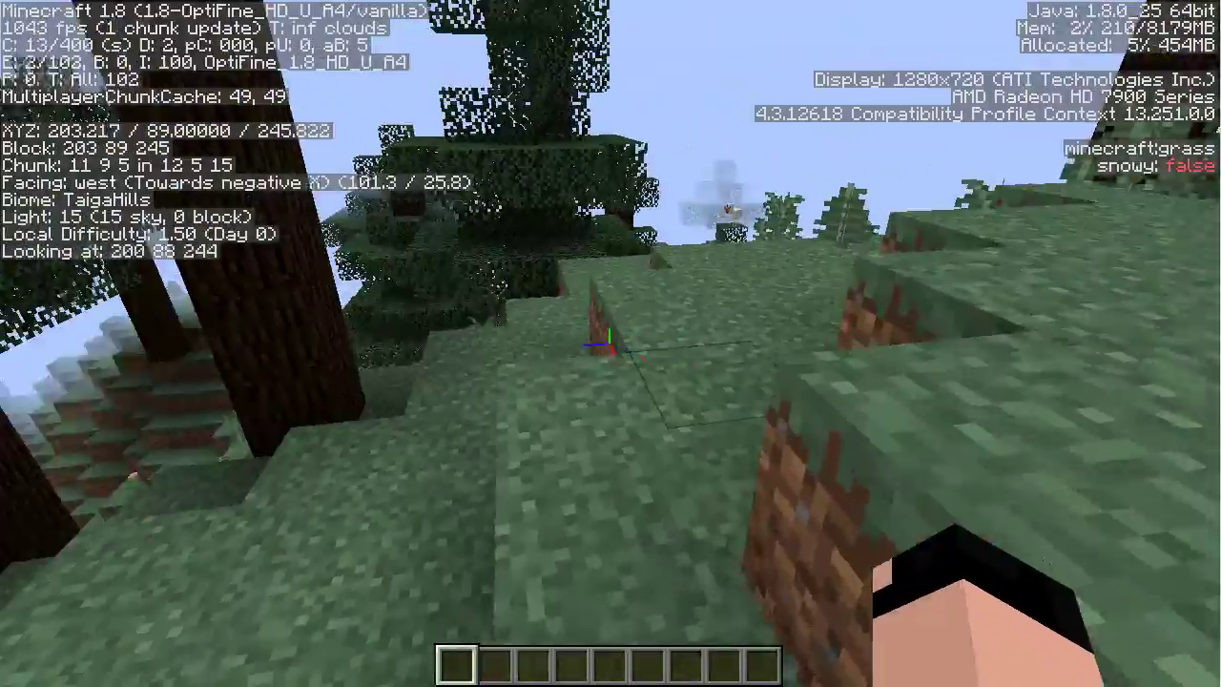
pyautogui.press('w')
# Review the video settings and the Detail Settings for clouds, trees and sky, and return to the game.
pyautogui.press('Escape')
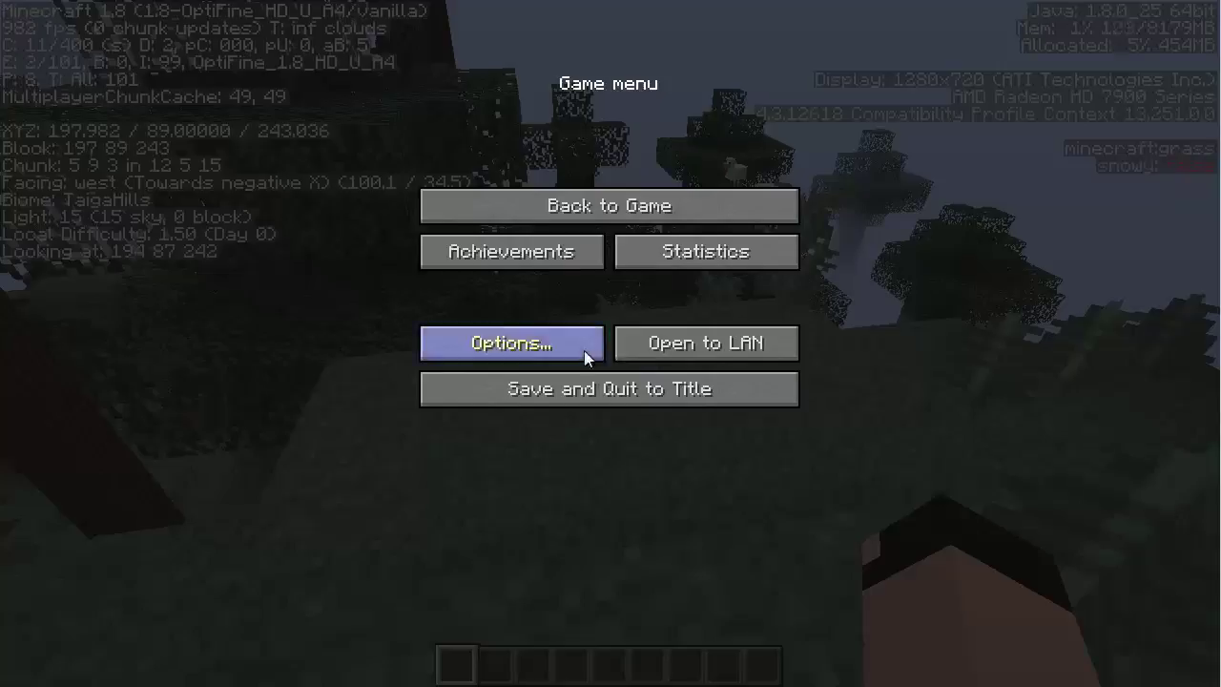
pyautogui.click(584, 350)
pyautogui.click(517, 304)
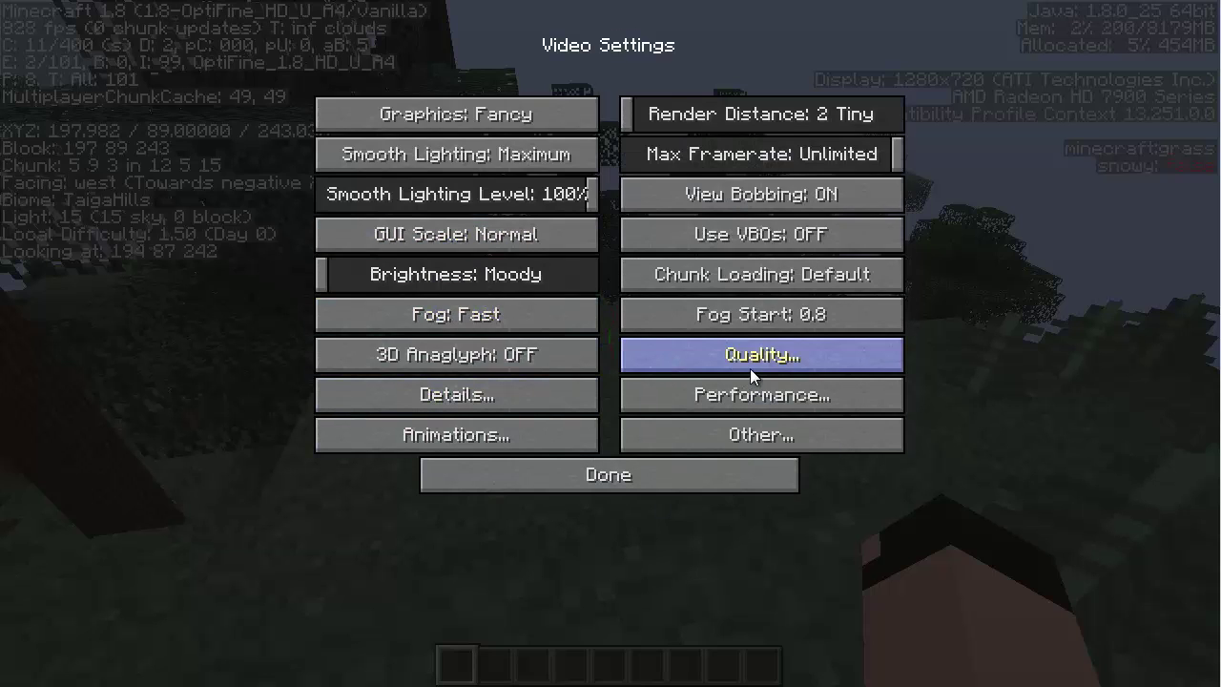
pyautogui.click(483, 389)
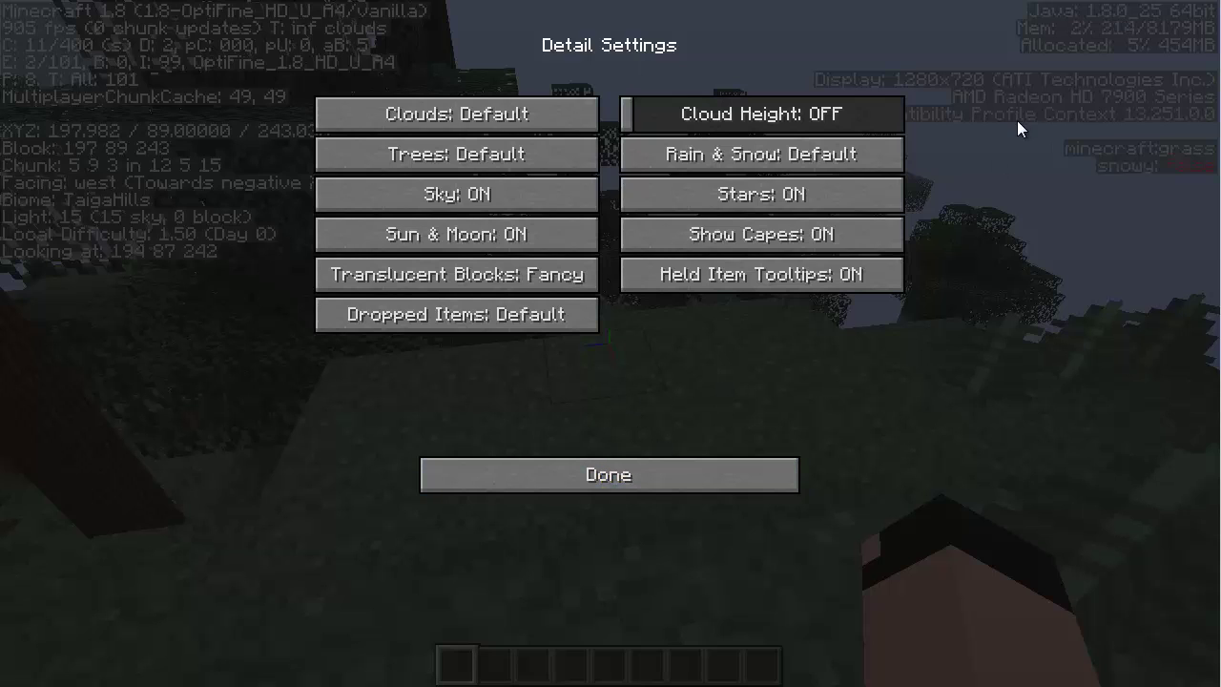
pyautogui.click(721, 469)
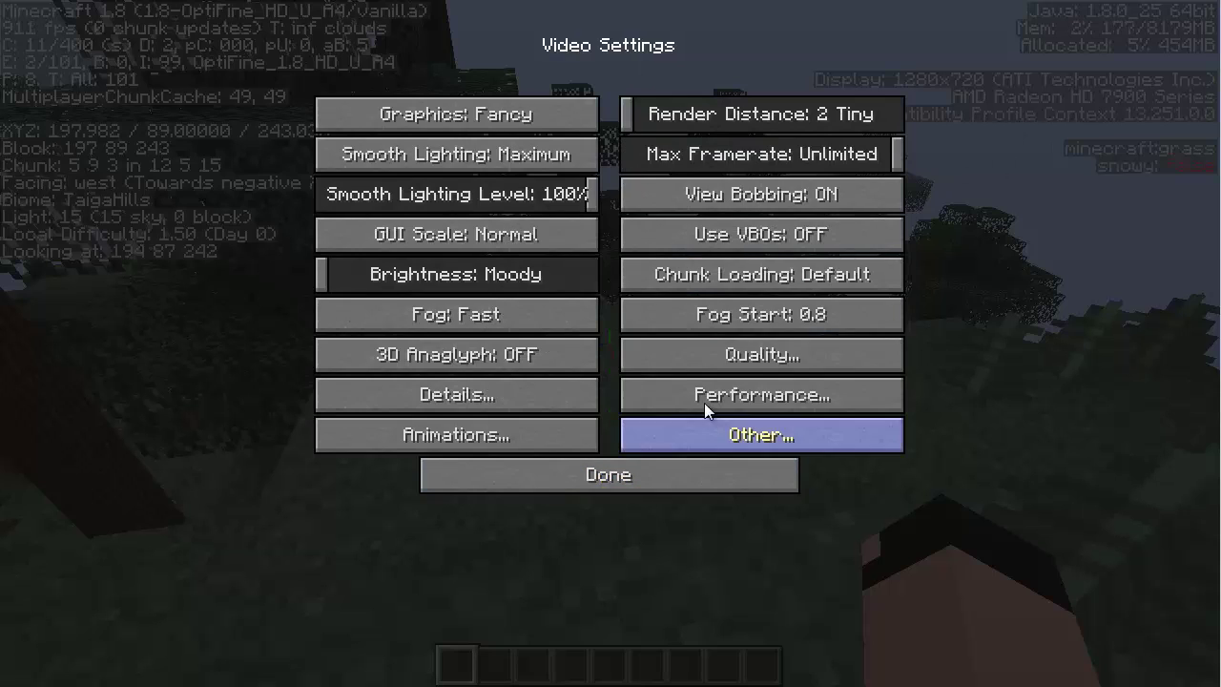
pyautogui.click(702, 480)
pyautogui.click(663, 455)
pyautogui.click(656, 215)
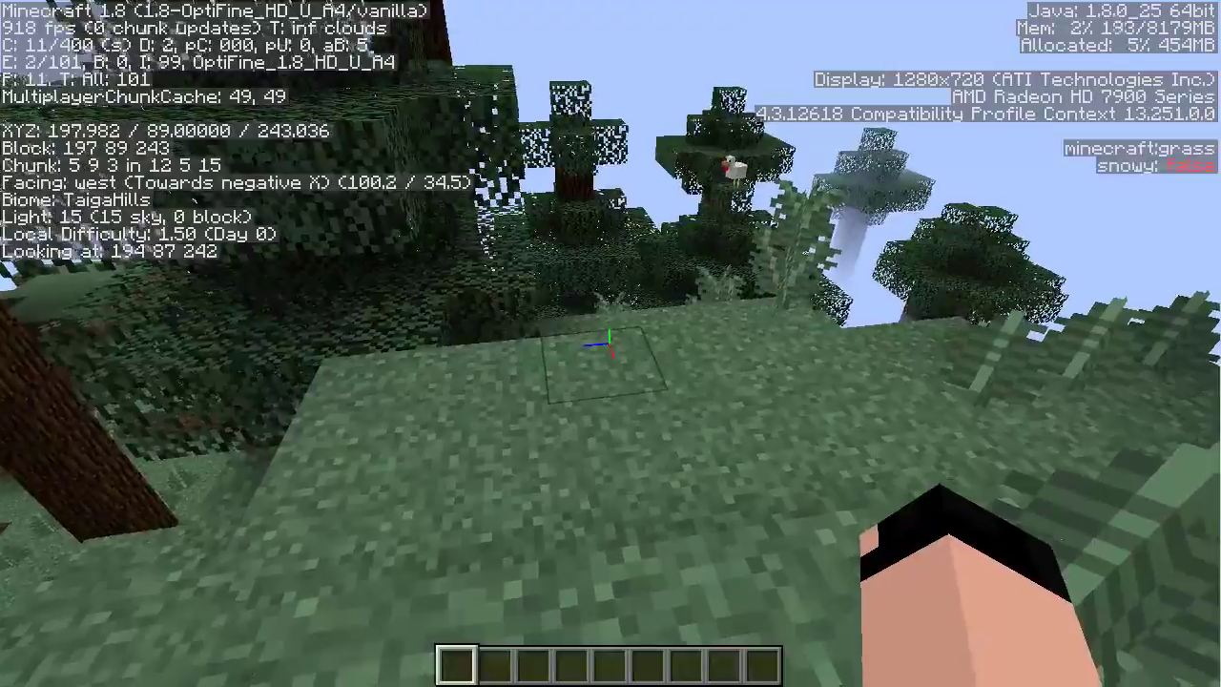
# Explore more of the forested terrain while watching the frame rate and memory use in the debug overlay.
pyautogui.press('w')
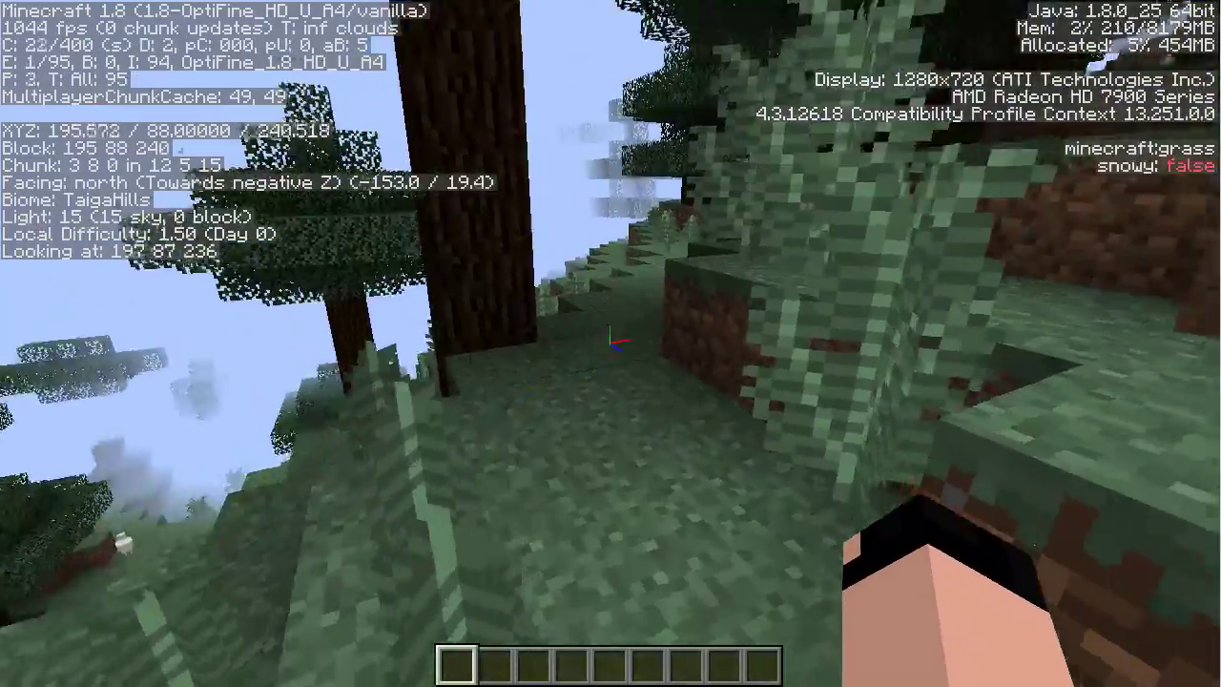
pyautogui.press('w')
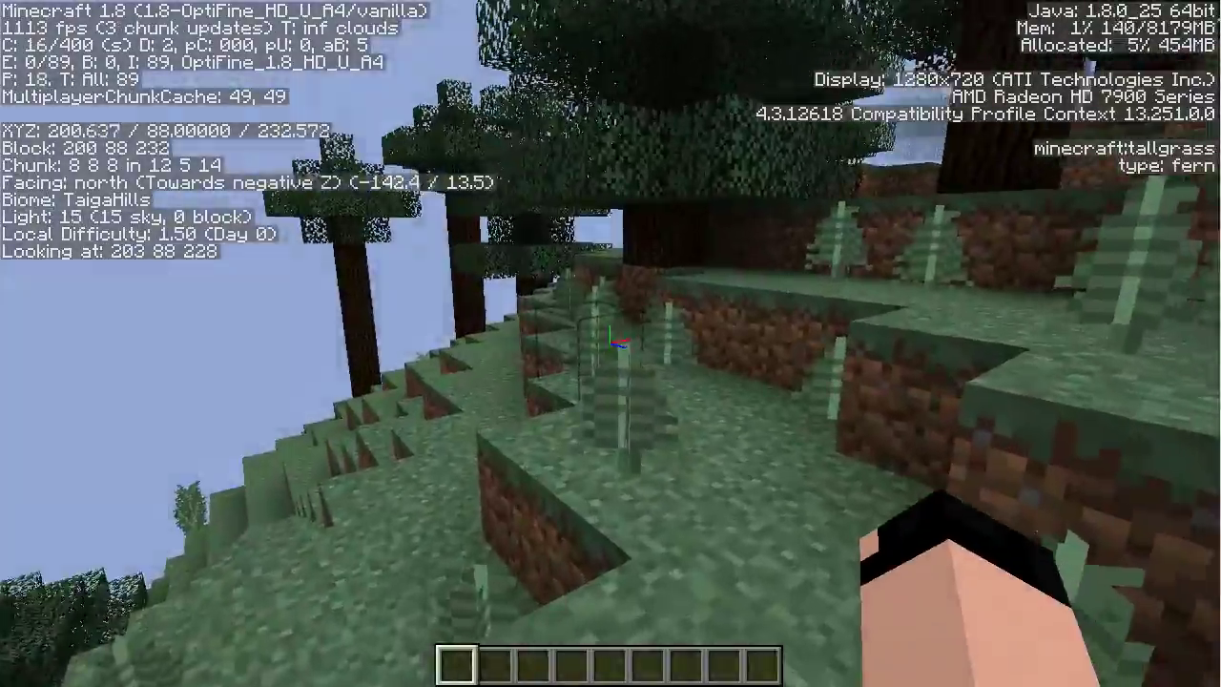
pyautogui.press('w')
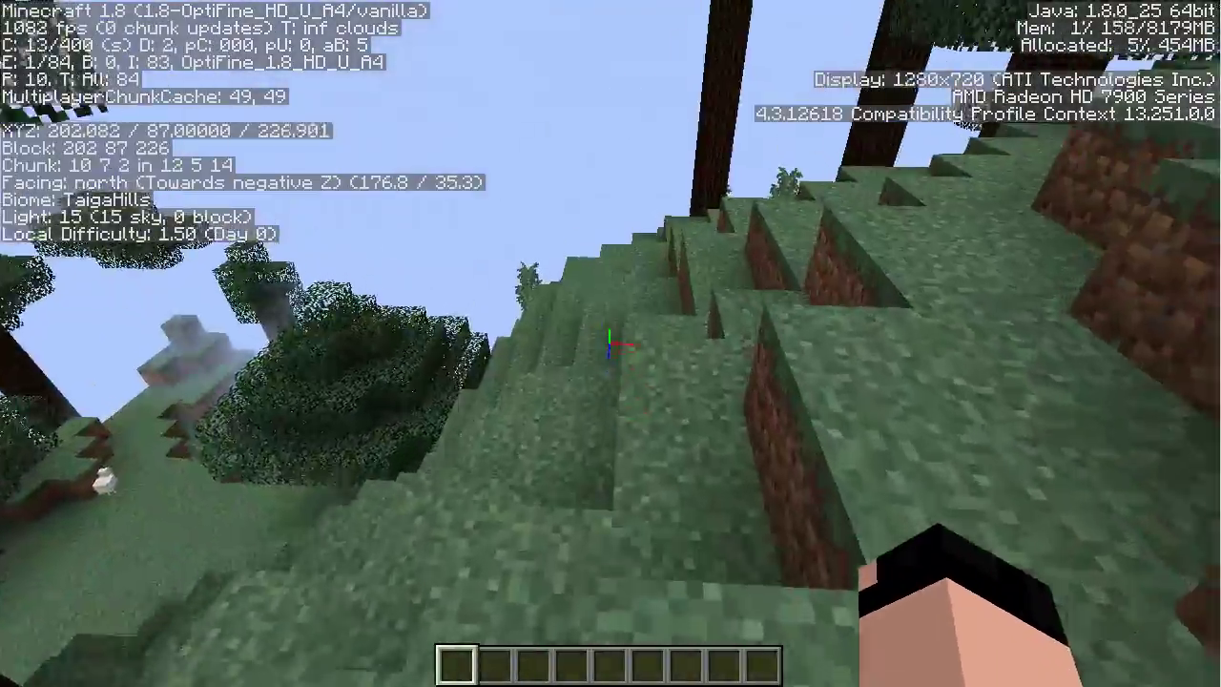
pyautogui.press('w')
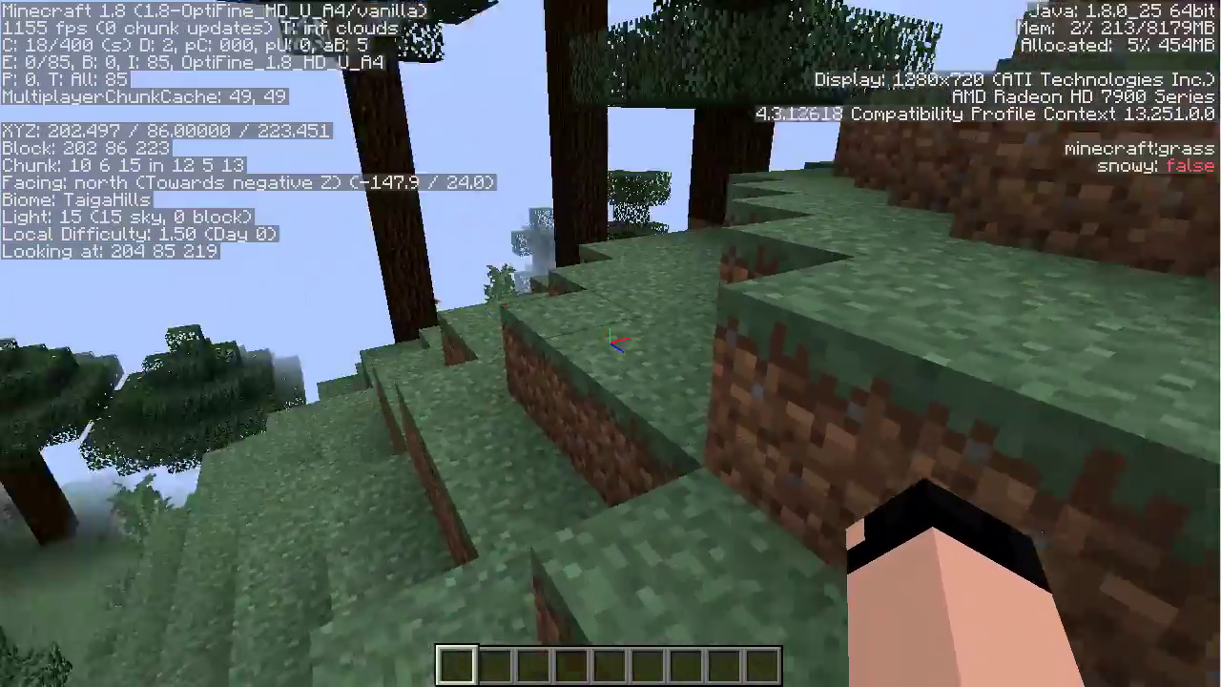
pyautogui.press('w')
pyautogui.press('space')
pyautogui.press('space')
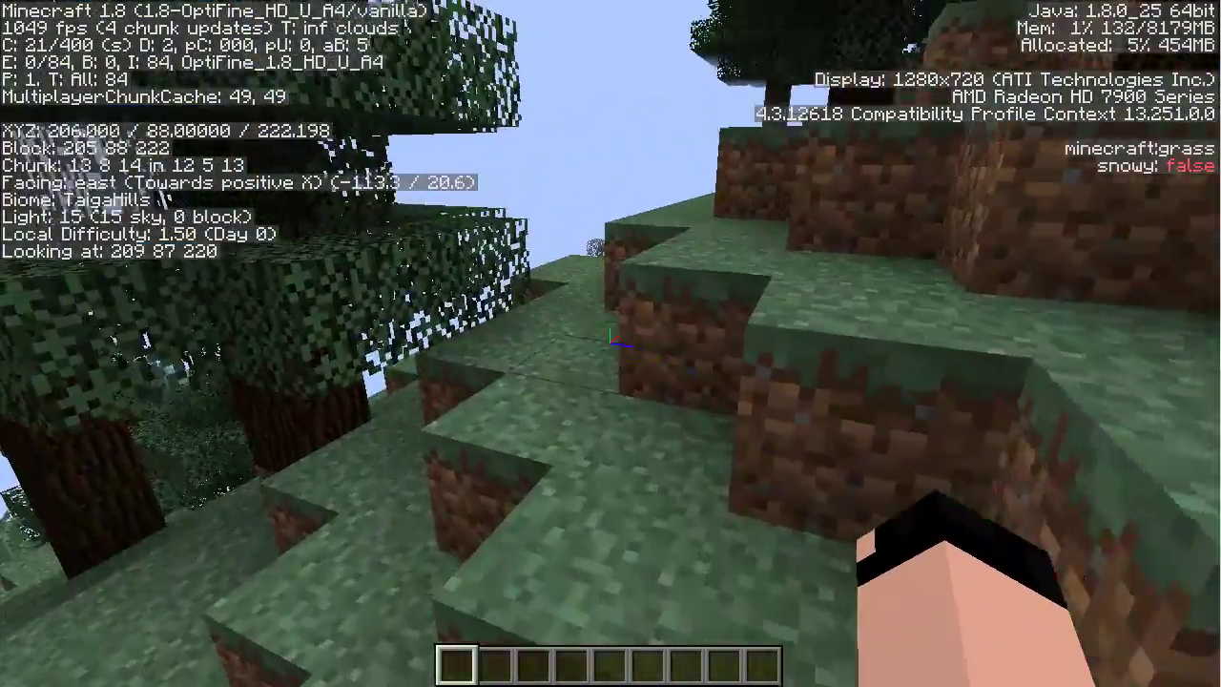
pyautogui.press('w')
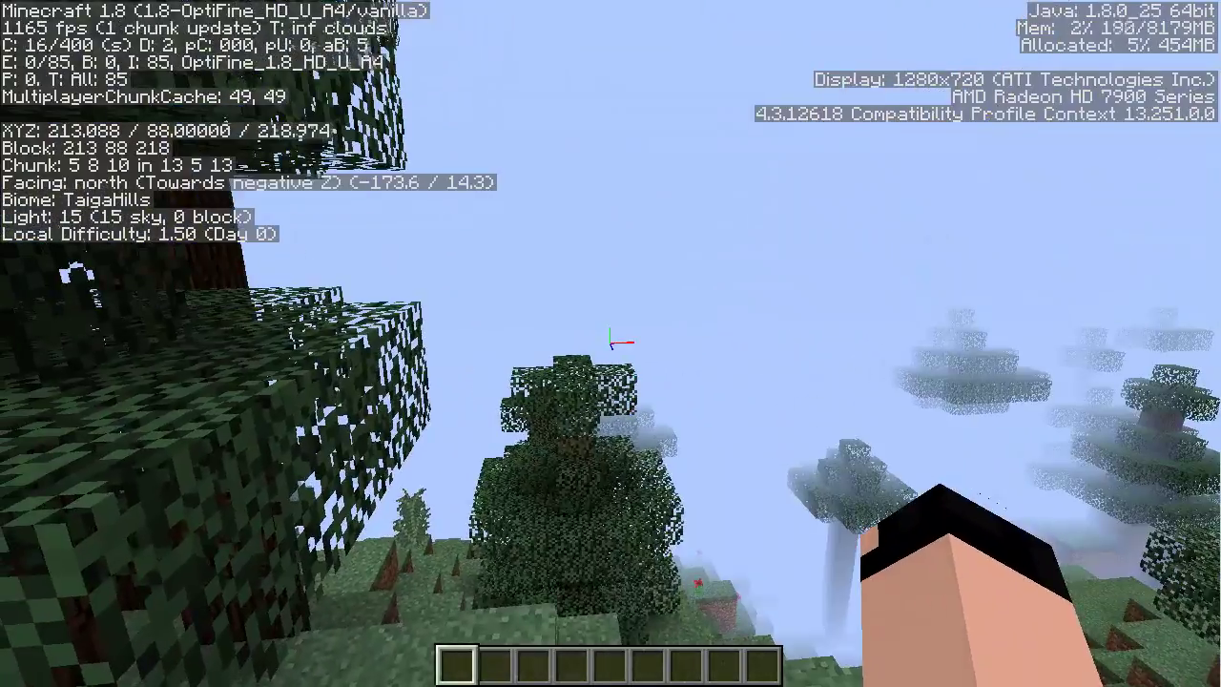
pyautogui.press('w')
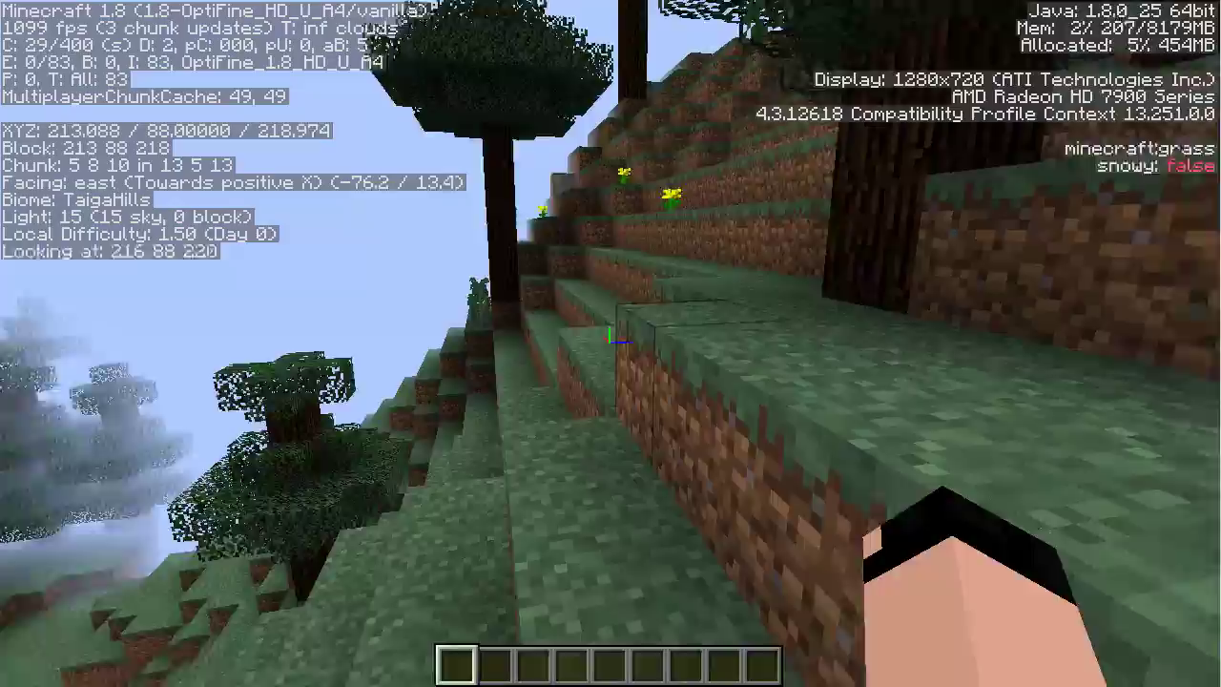
pyautogui.press('w')
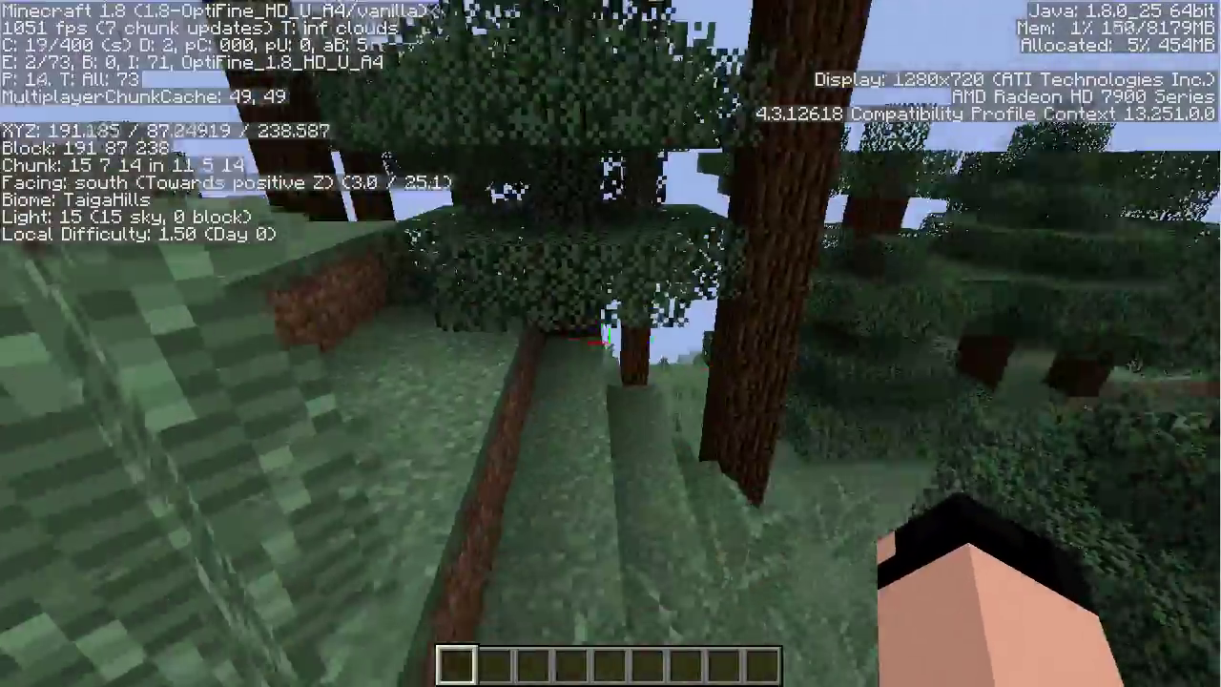
pyautogui.press('w')
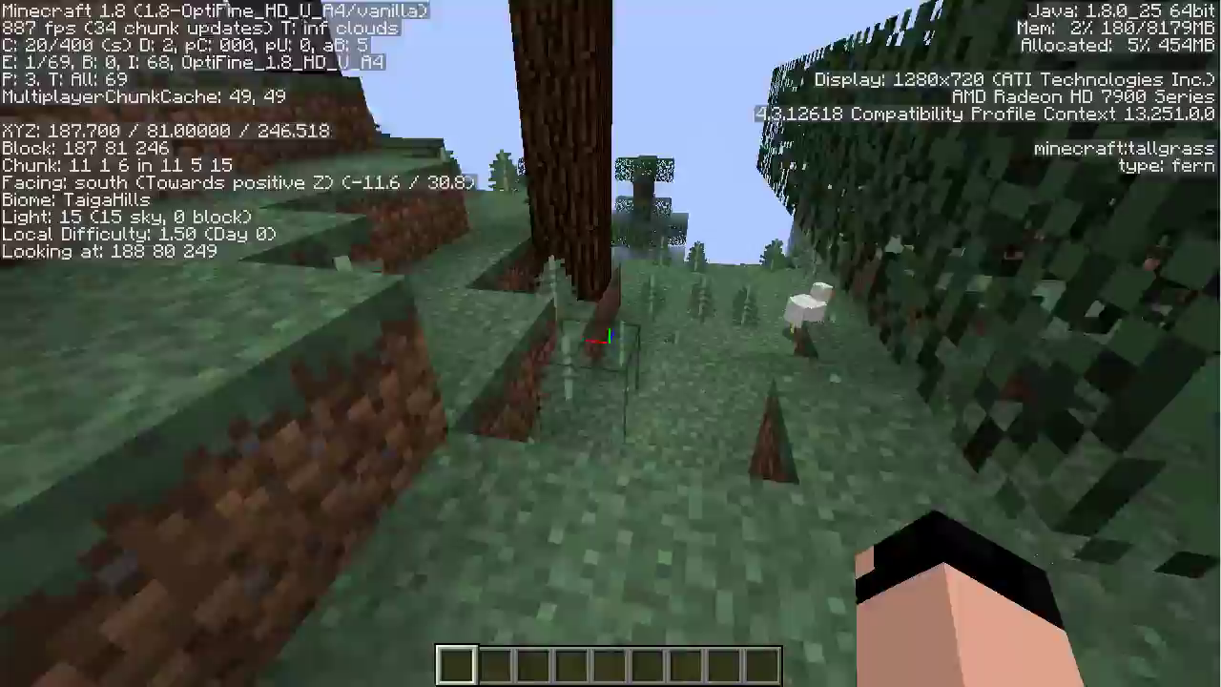
pyautogui.press('w')
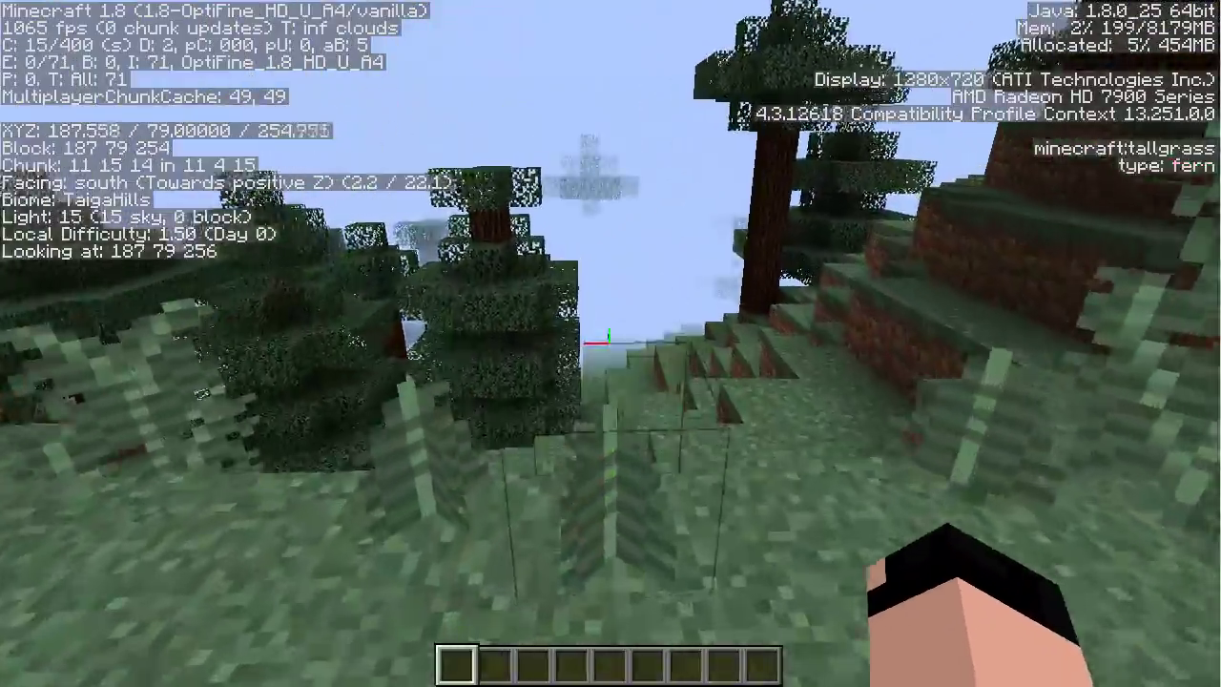
pyautogui.press('w')
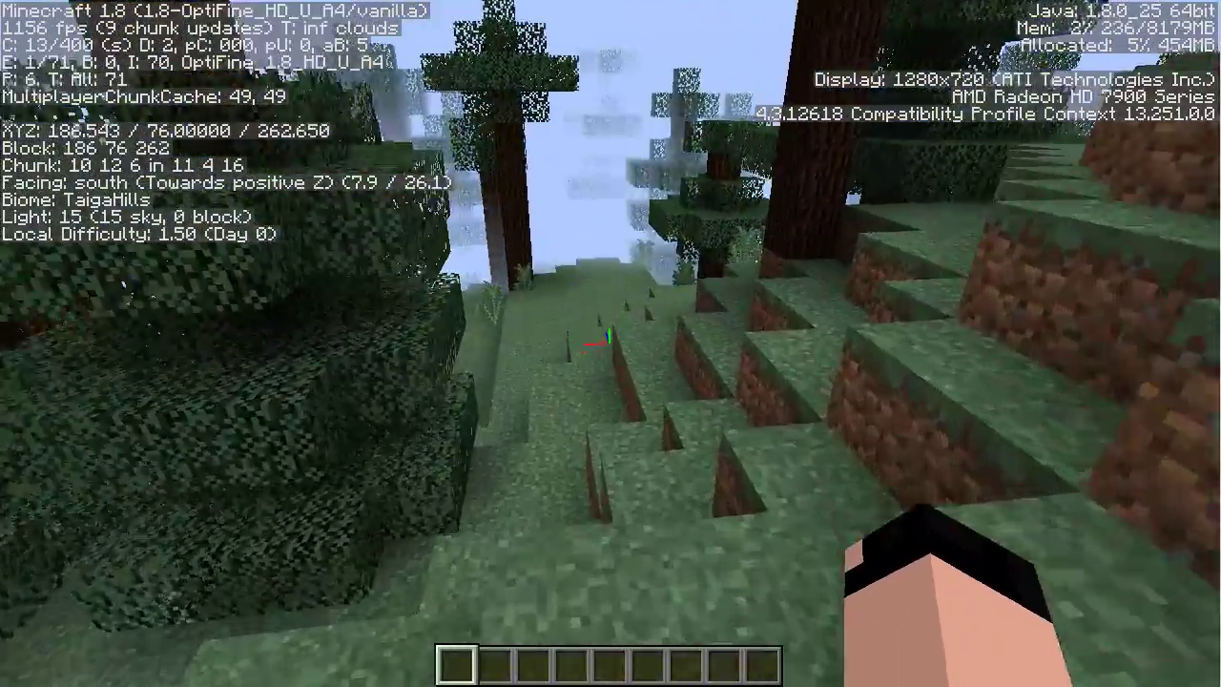